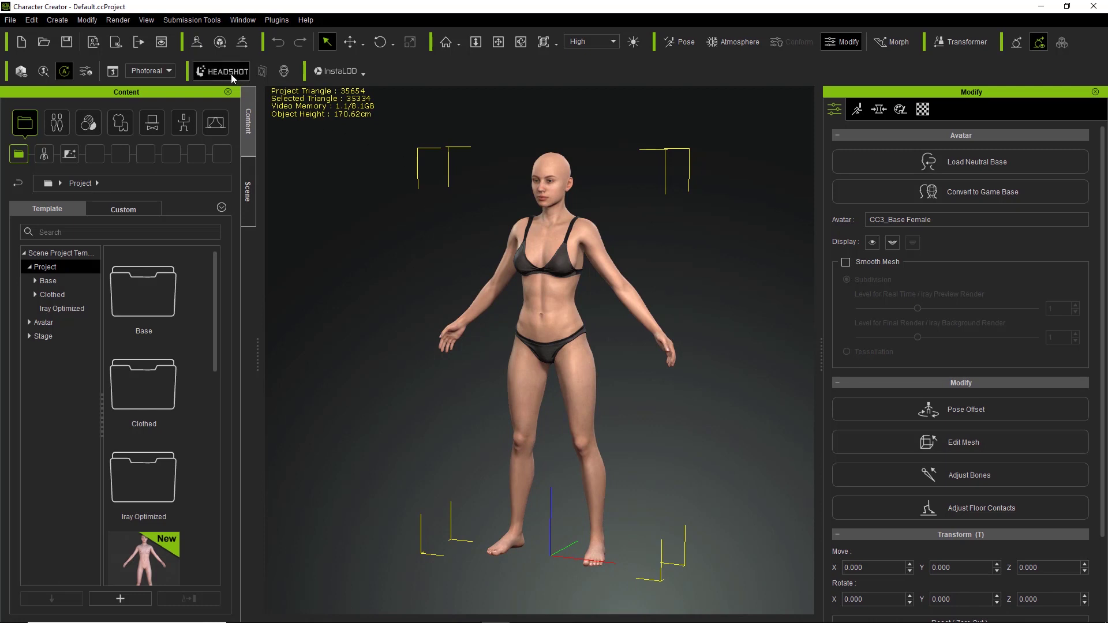
# - Open the Headshot panel from Plugins > Headshot > Headshot
pyautogui.click(270, 22)
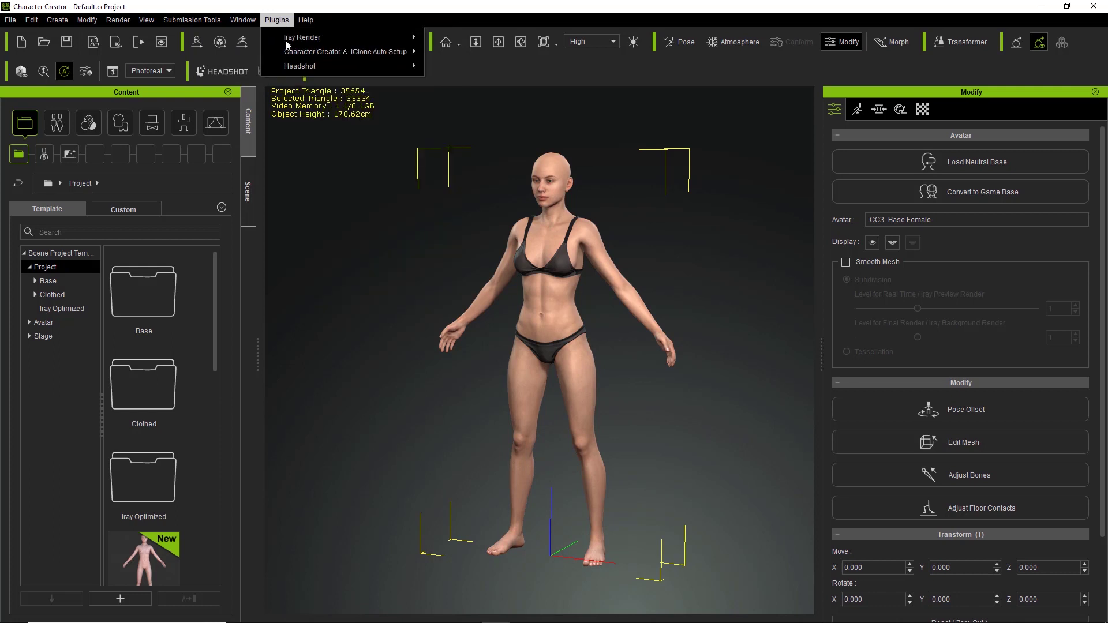
pyautogui.moveTo(296, 67)
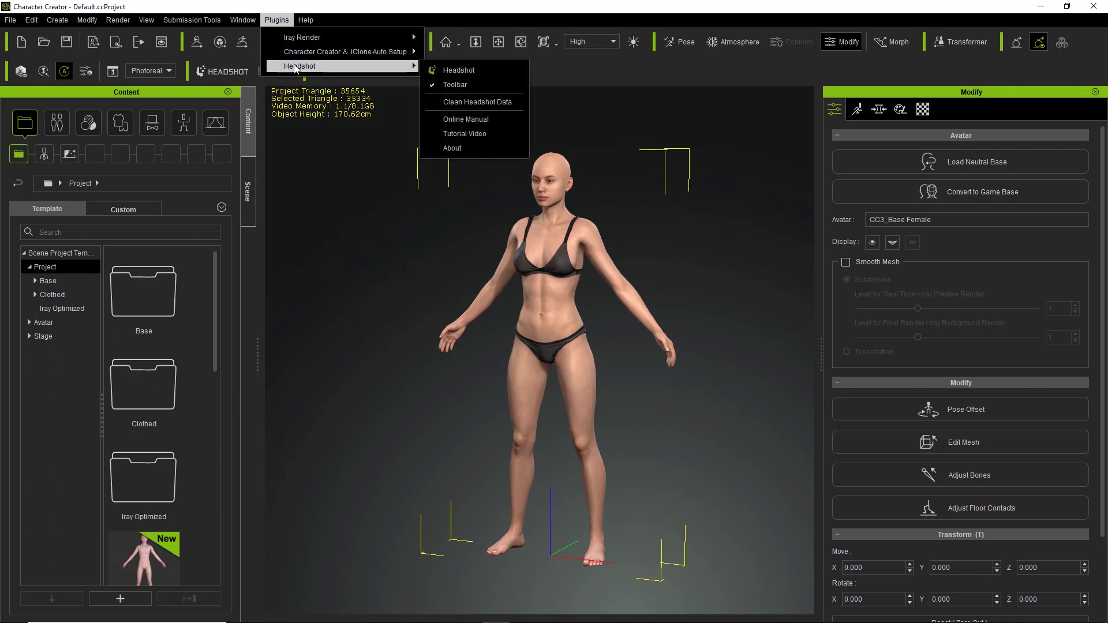
pyautogui.click(469, 74)
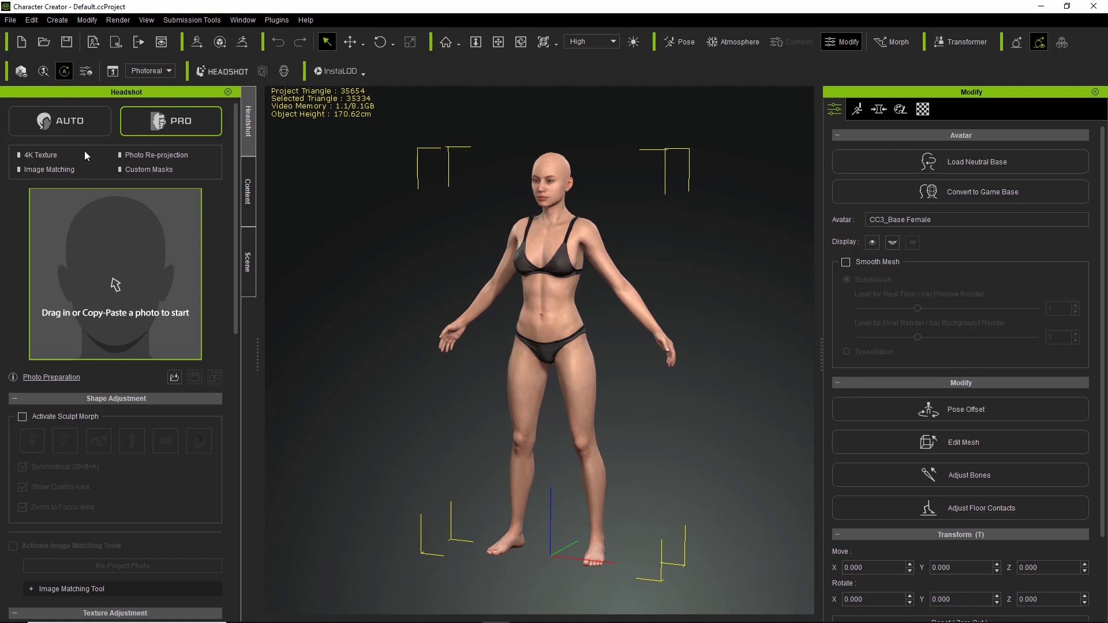
# - Switch Headshot to AUTO mode with 1K Texture and Fully Automatic, zoomed on the character
pyautogui.click(63, 129)
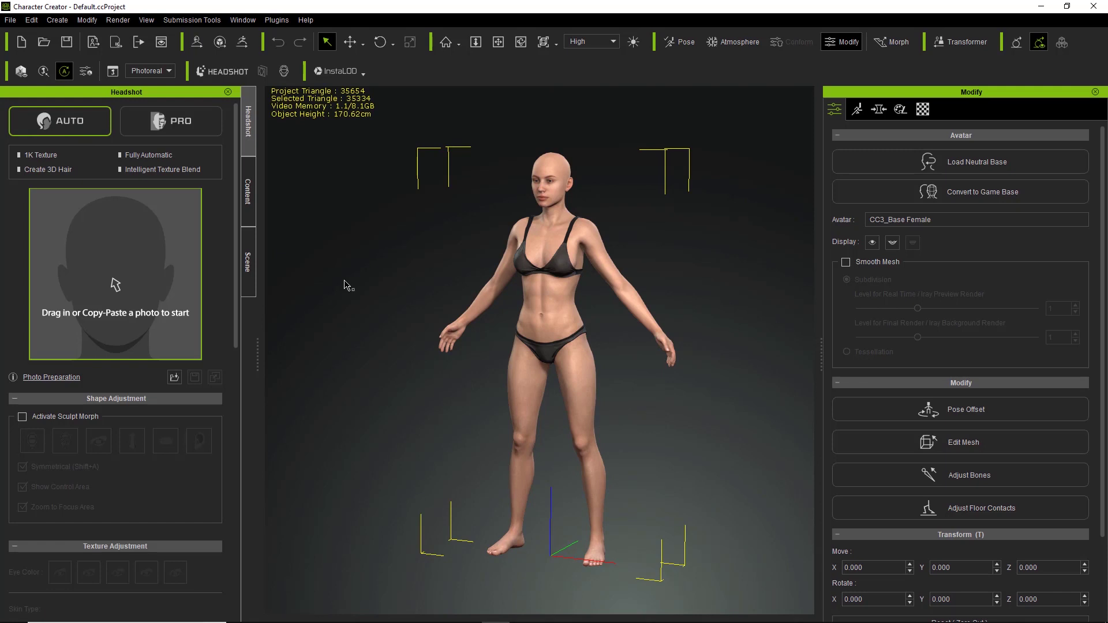
pyautogui.scroll(3, 508, 271)
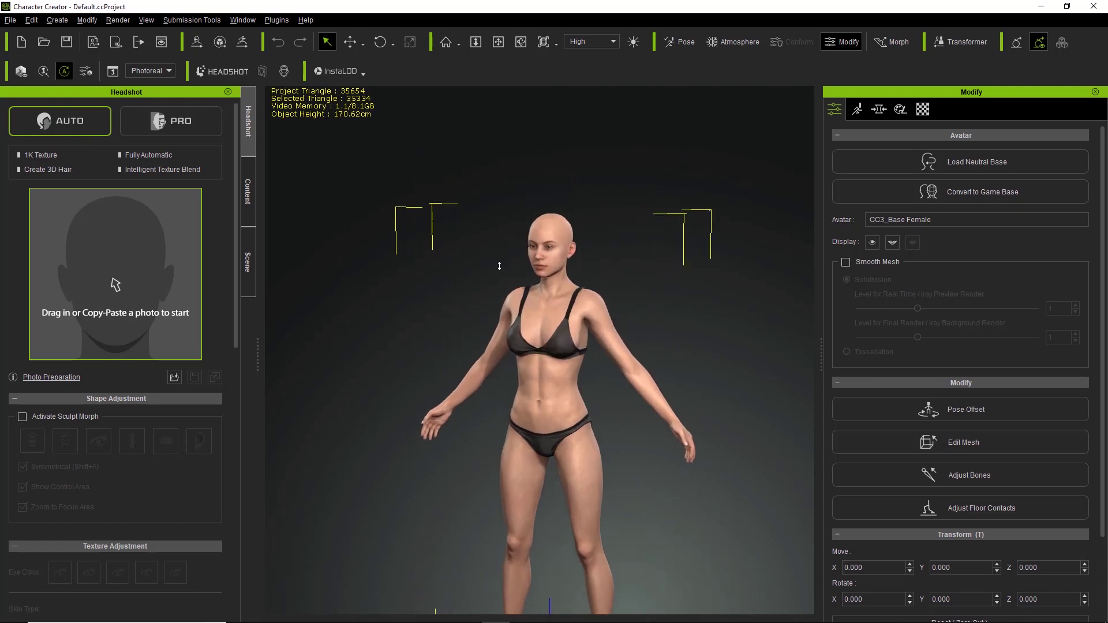
pyautogui.scroll(2, 499, 266)
pyautogui.scroll(-3, 606, 292)
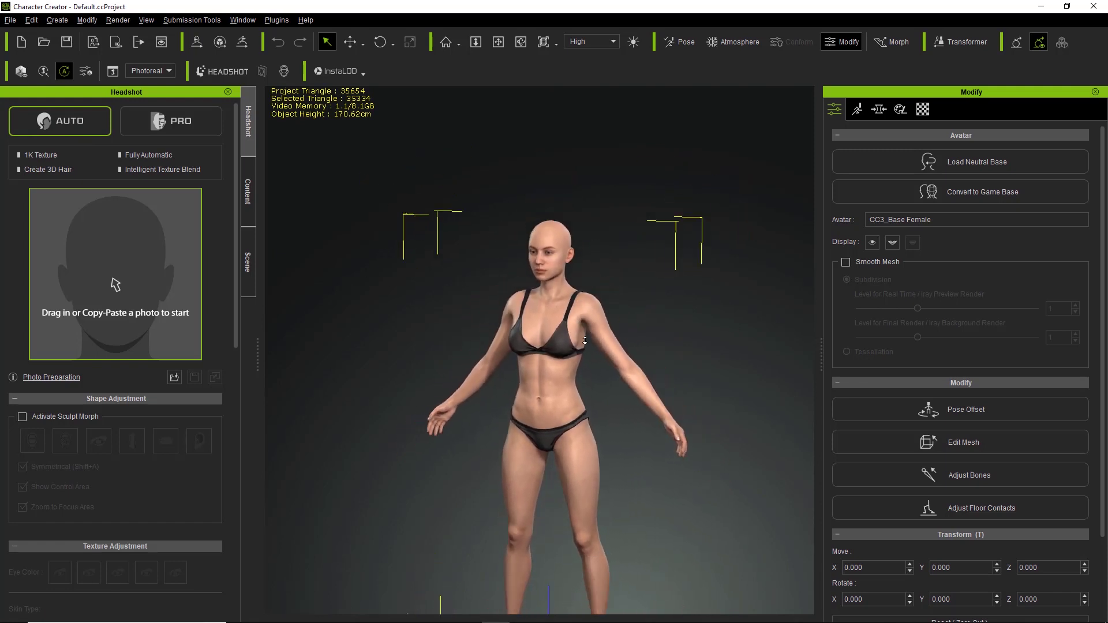
pyautogui.scroll(3, 570, 221)
pyautogui.scroll(-4, 570, 221)
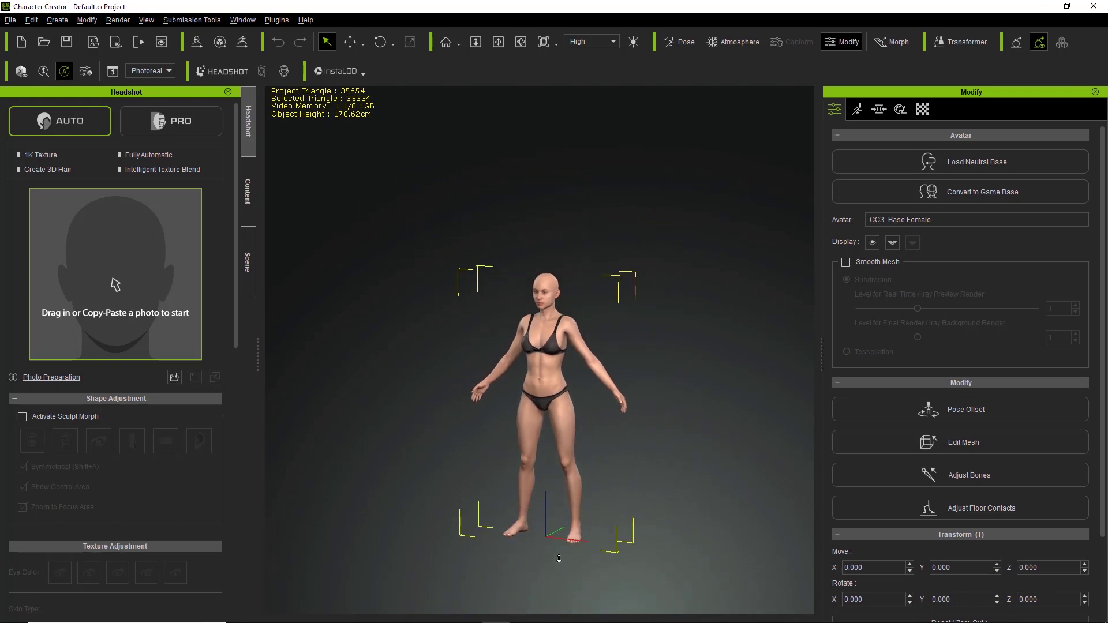
pyautogui.scroll(3, 525, 371)
pyautogui.scroll(2, 525, 371)
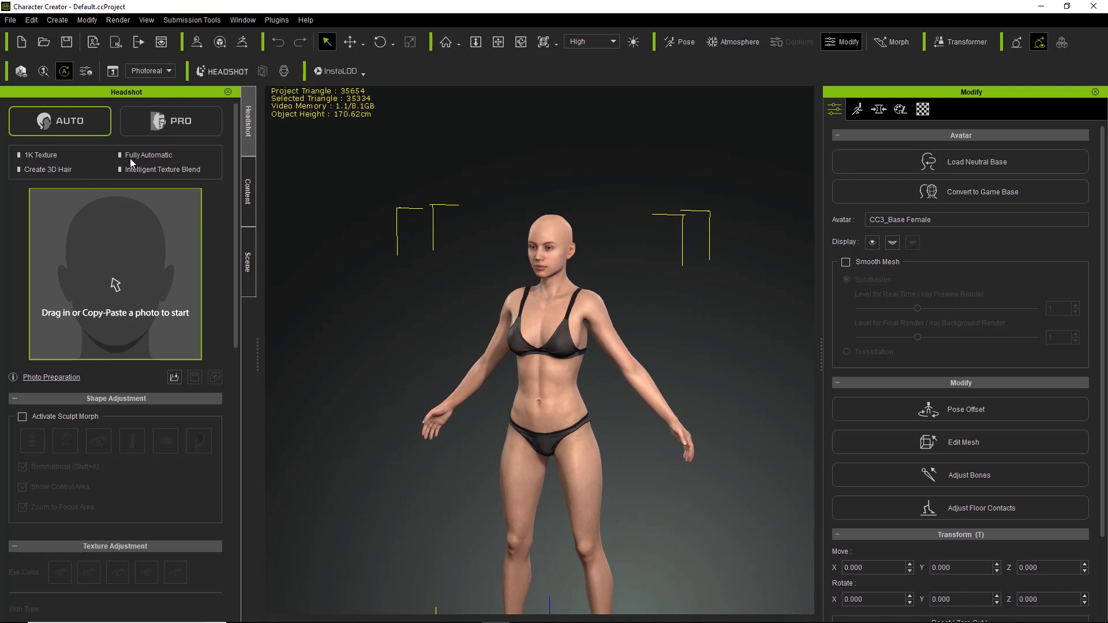
pyautogui.click(170, 133)
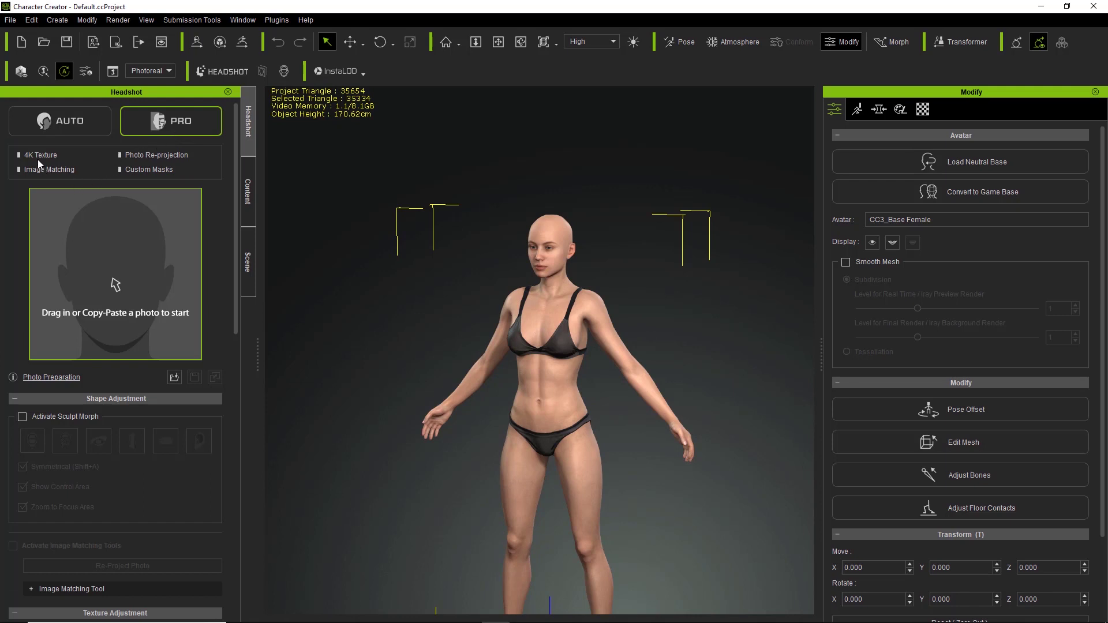
pyautogui.scroll(5, 519, 135)
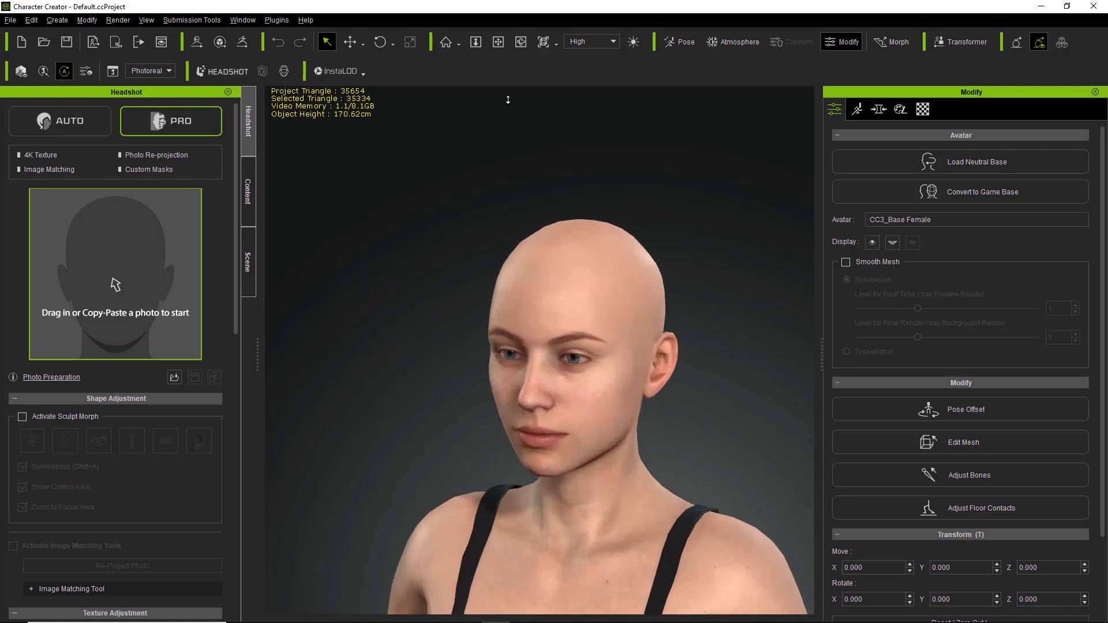
pyautogui.scroll(3, 591, 506)
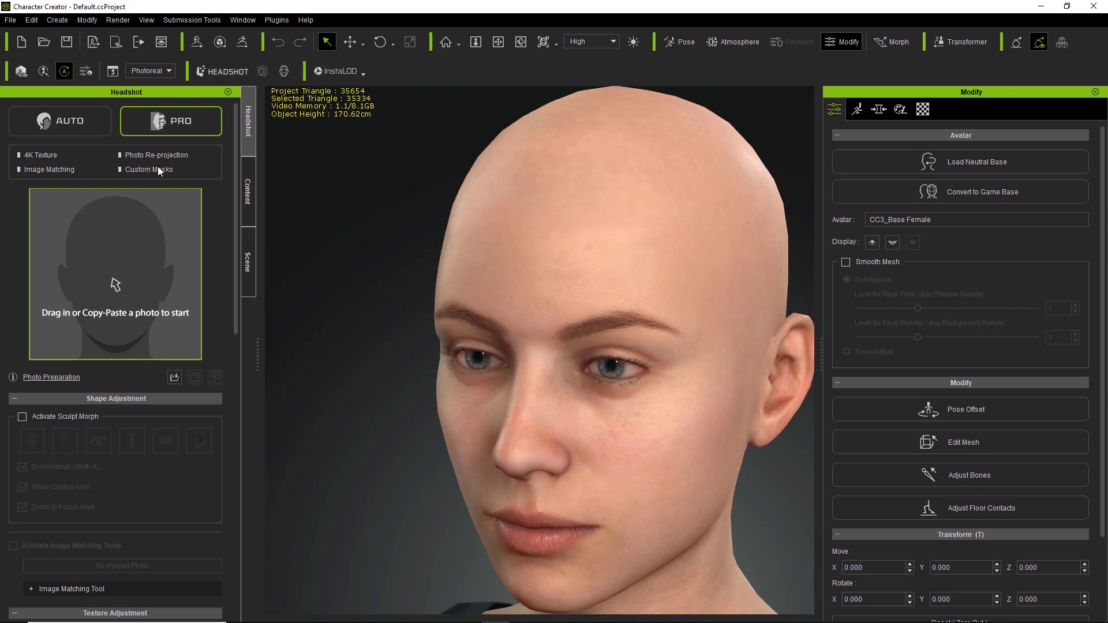
pyautogui.scroll(-2, 588, 314)
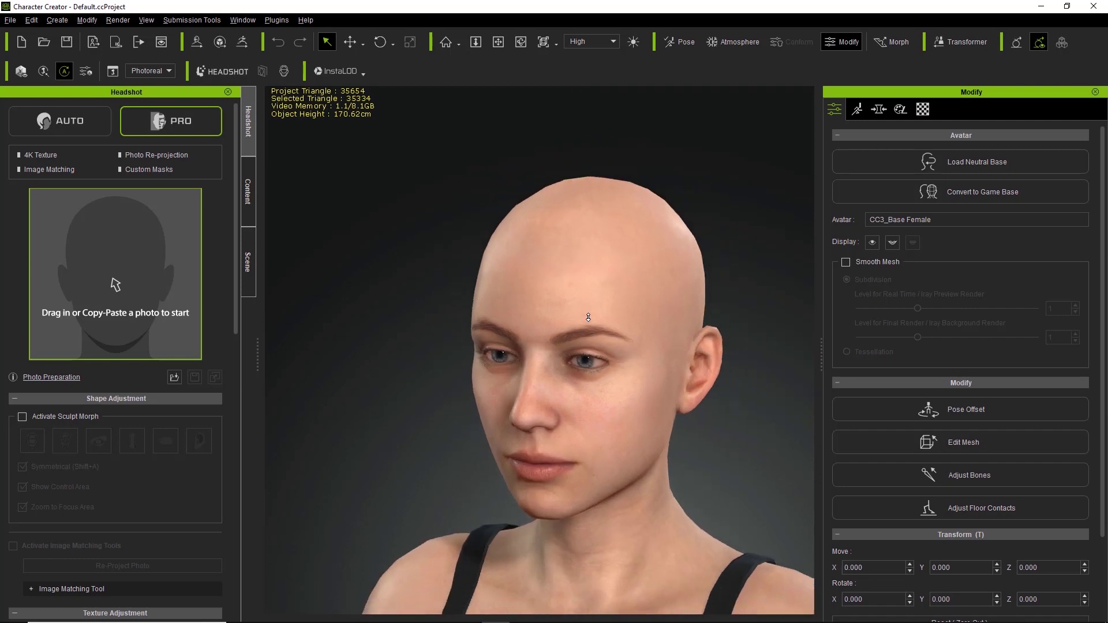
pyautogui.moveTo(606, 420); pyautogui.dragTo(447, 335, button='right')
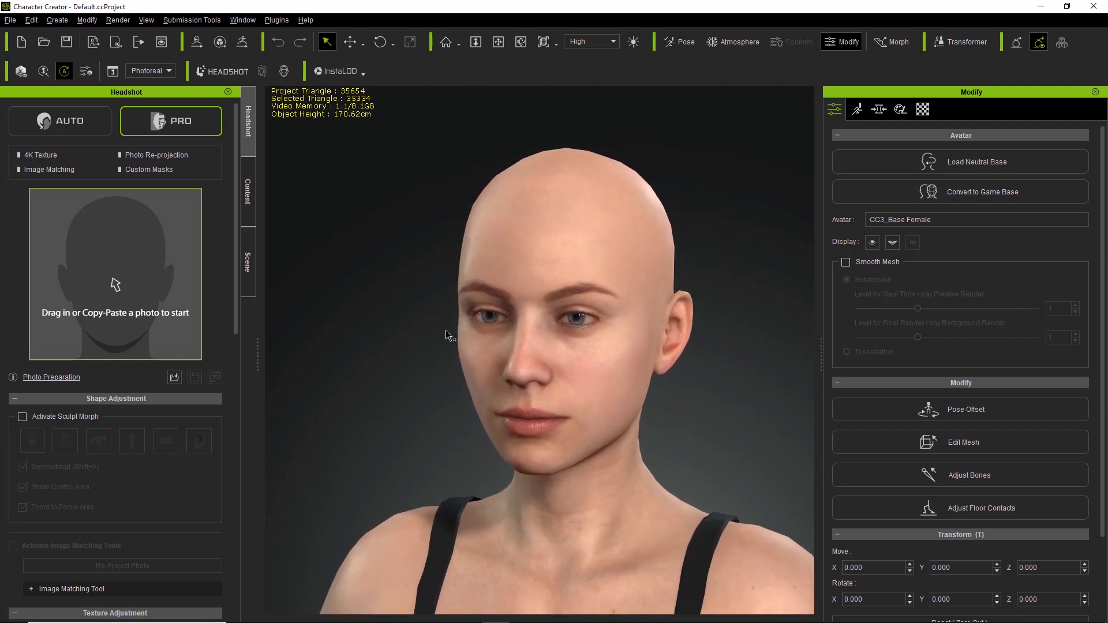
pyautogui.click(69, 121)
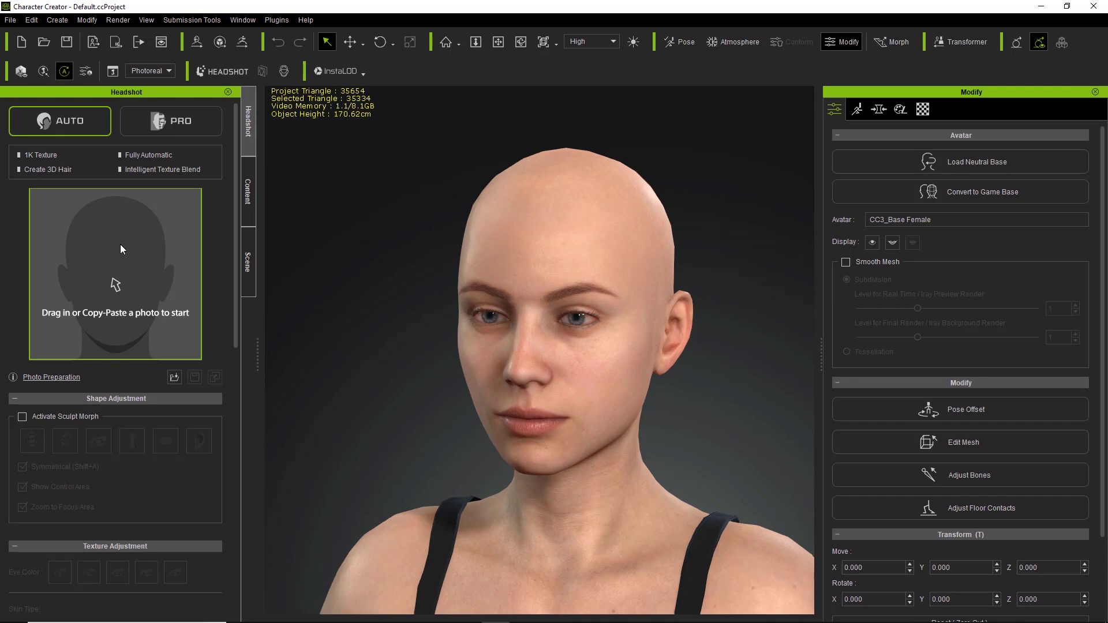
# - Load the young woman's street photo into the Generate Character dialog
pyautogui.moveTo(121, 245); pyautogui.dragTo(121, 246)
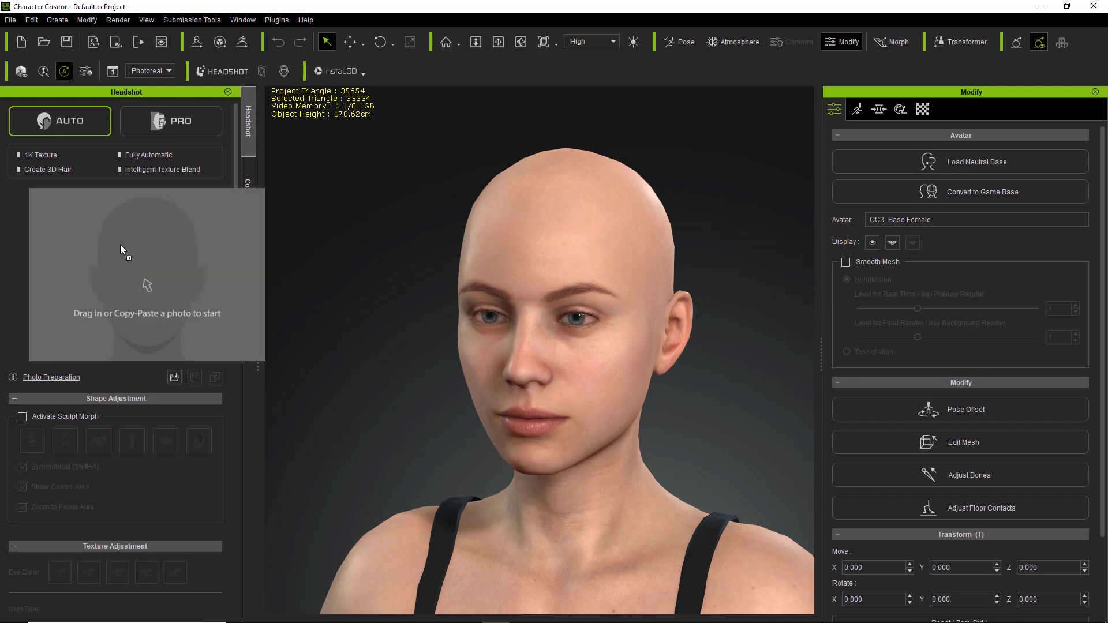
pyautogui.click(120, 244)
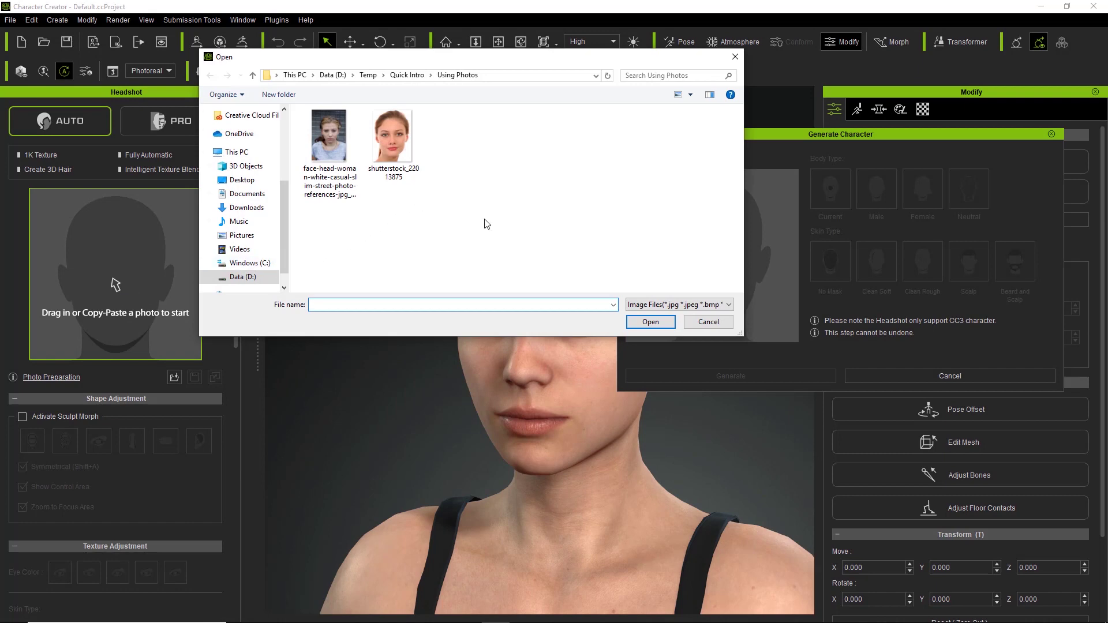
pyautogui.doubleClick(327, 144)
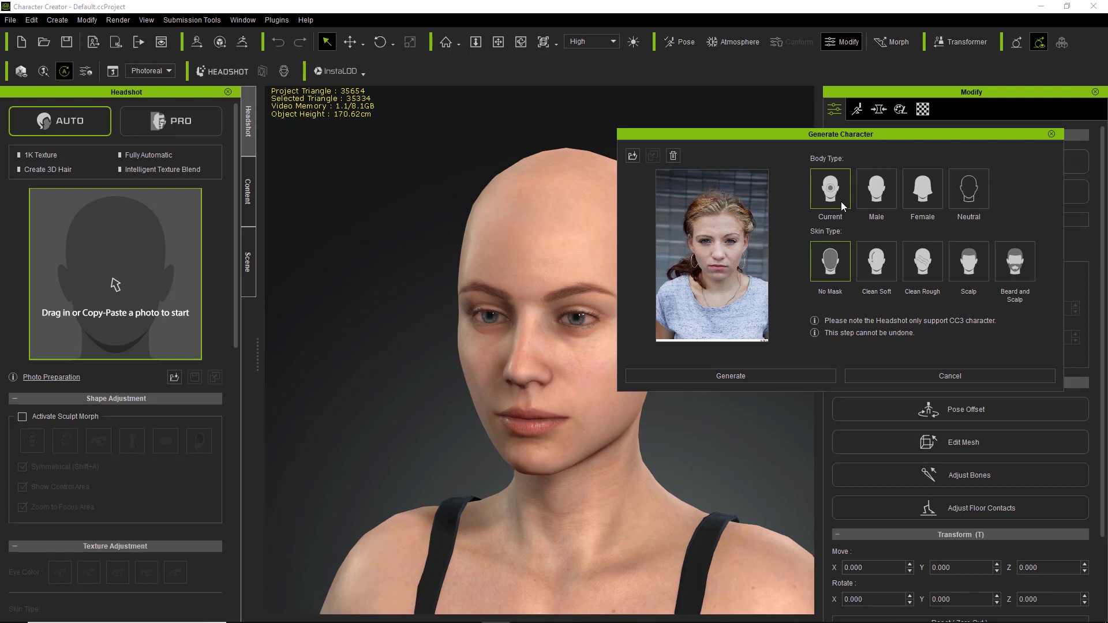
# - Generate the photo head with Clean Soft skin, matching face texture and 3D hair
pyautogui.click(875, 273)
pyautogui.click(768, 376)
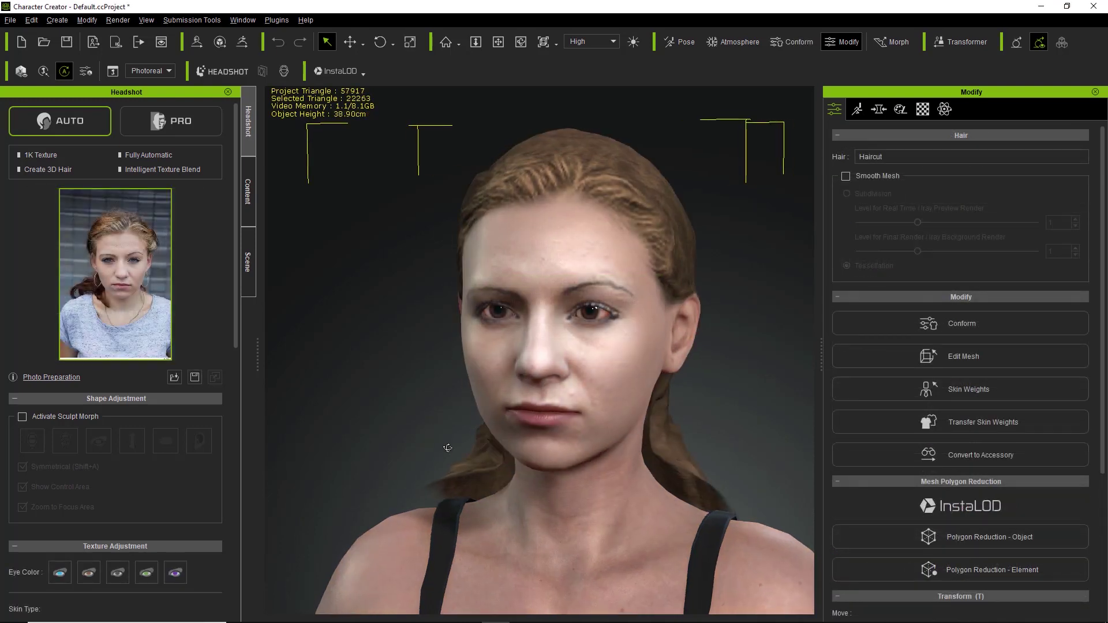
# - Orbit the generated head to its profile and back to front, then show the scene list
pyautogui.moveTo(448, 447); pyautogui.dragTo(620, 440, button='right')
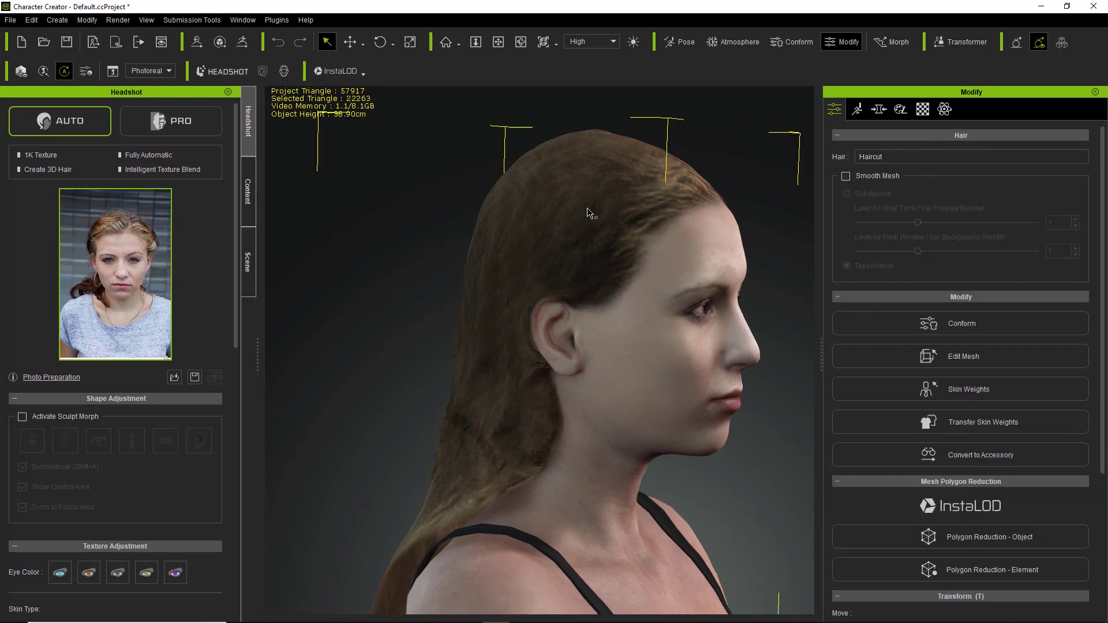
pyautogui.moveTo(656, 411); pyautogui.dragTo(292, 334, button='right')
pyautogui.click(249, 275)
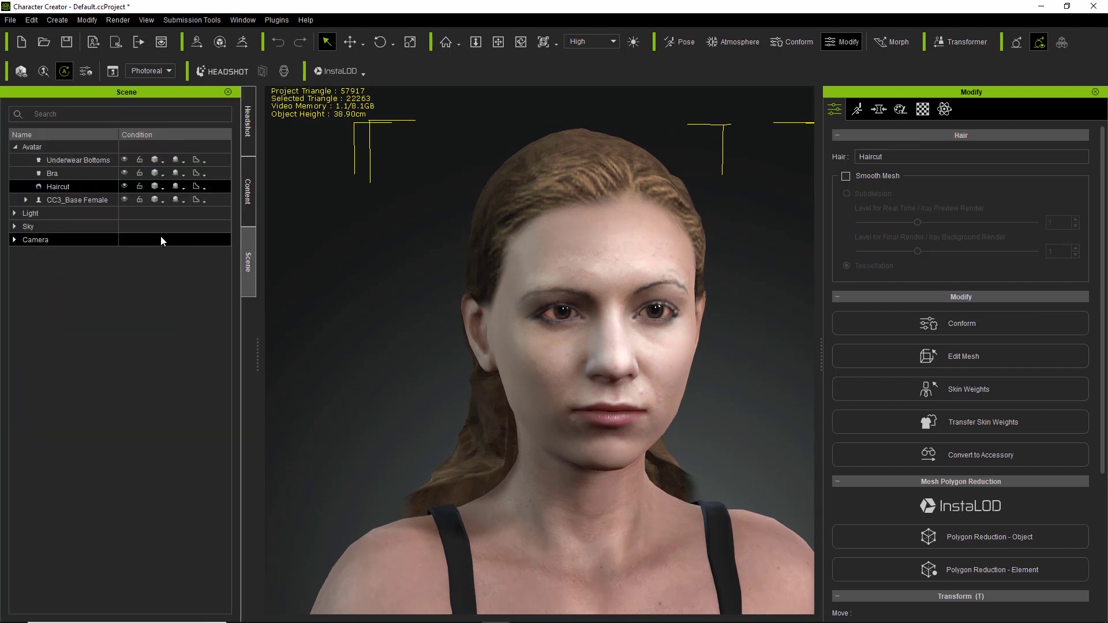
# - Toggle the Haircut item's visibility several times, leaving the hair shown
pyautogui.click(124, 186)
pyautogui.click(124, 186)
pyautogui.click(124, 185)
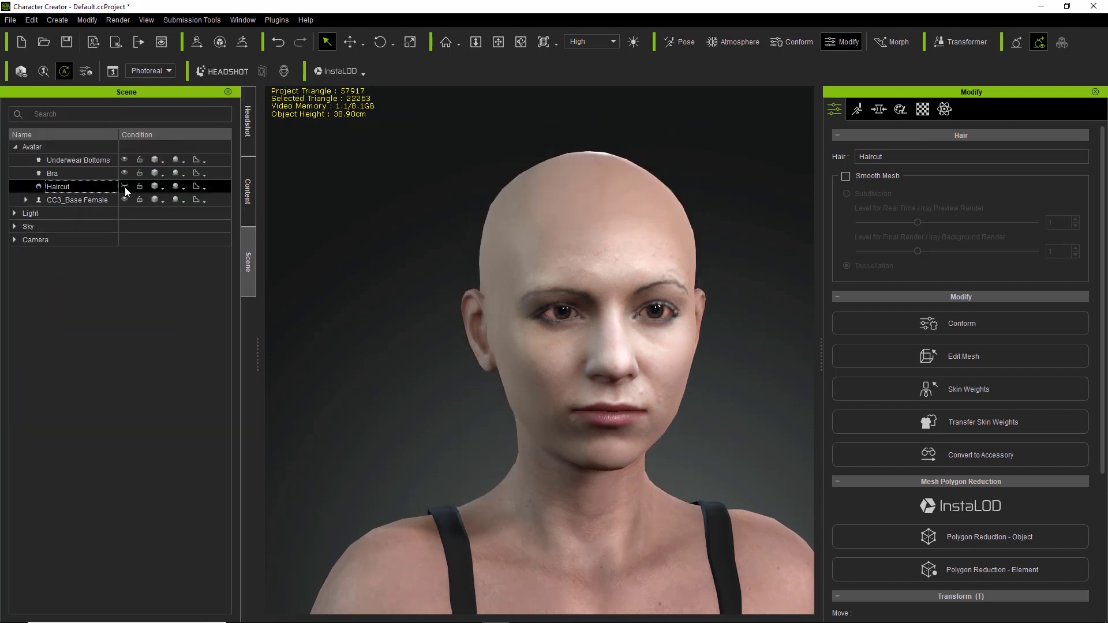
pyautogui.click(124, 186)
pyautogui.click(124, 185)
pyautogui.click(124, 186)
pyautogui.moveTo(462, 545); pyautogui.dragTo(587, 523, button='right')
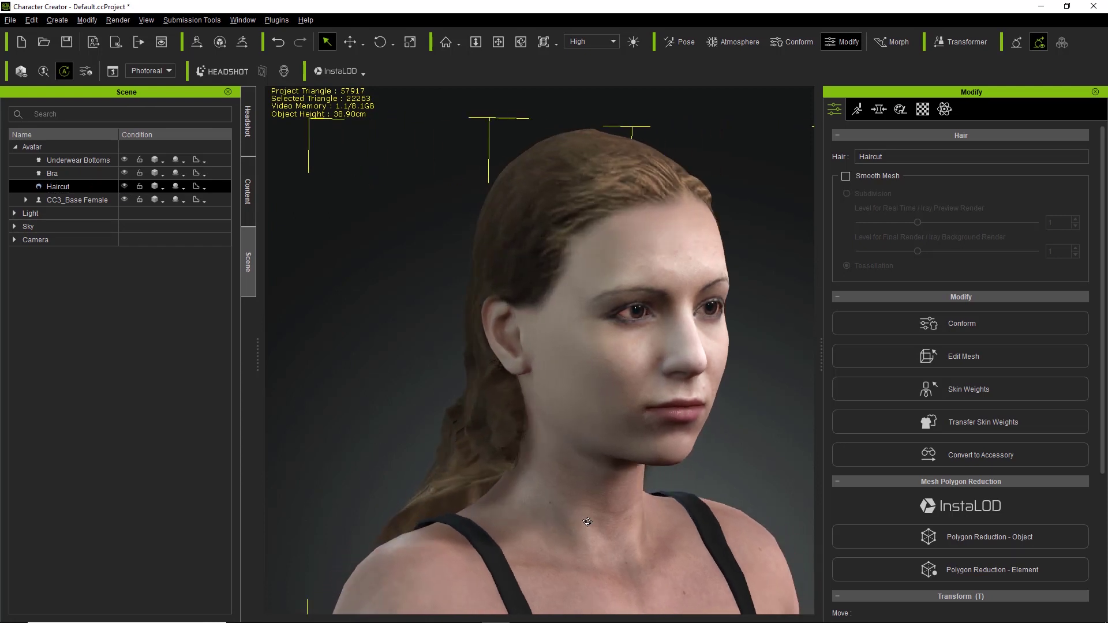
pyautogui.moveTo(598, 516); pyautogui.dragTo(596, 390, button='middle')
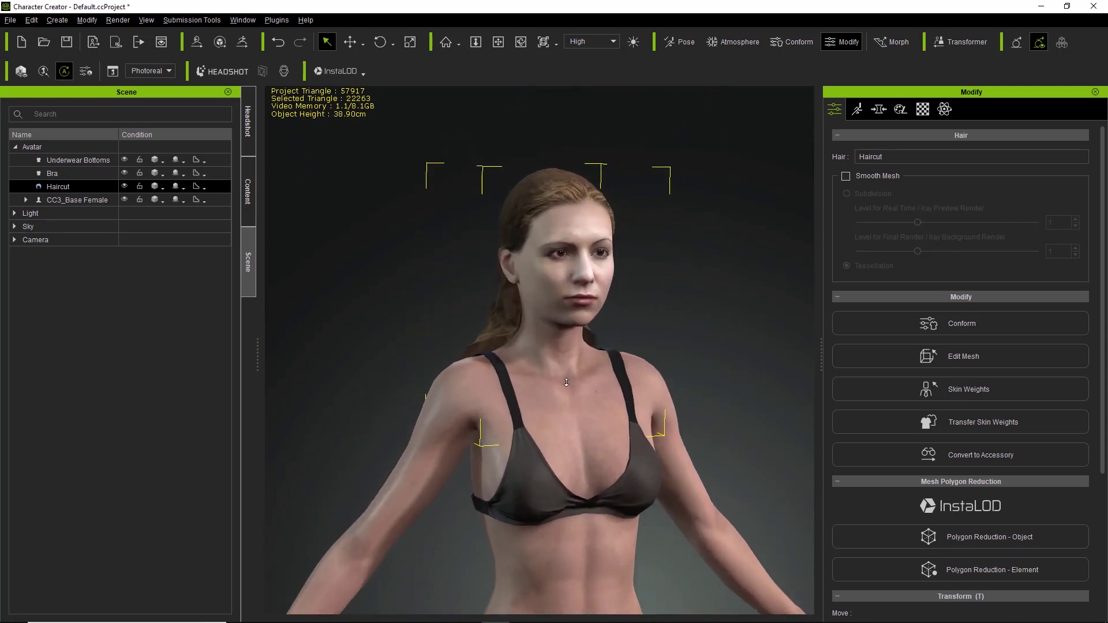
pyautogui.scroll(10, 566, 382)
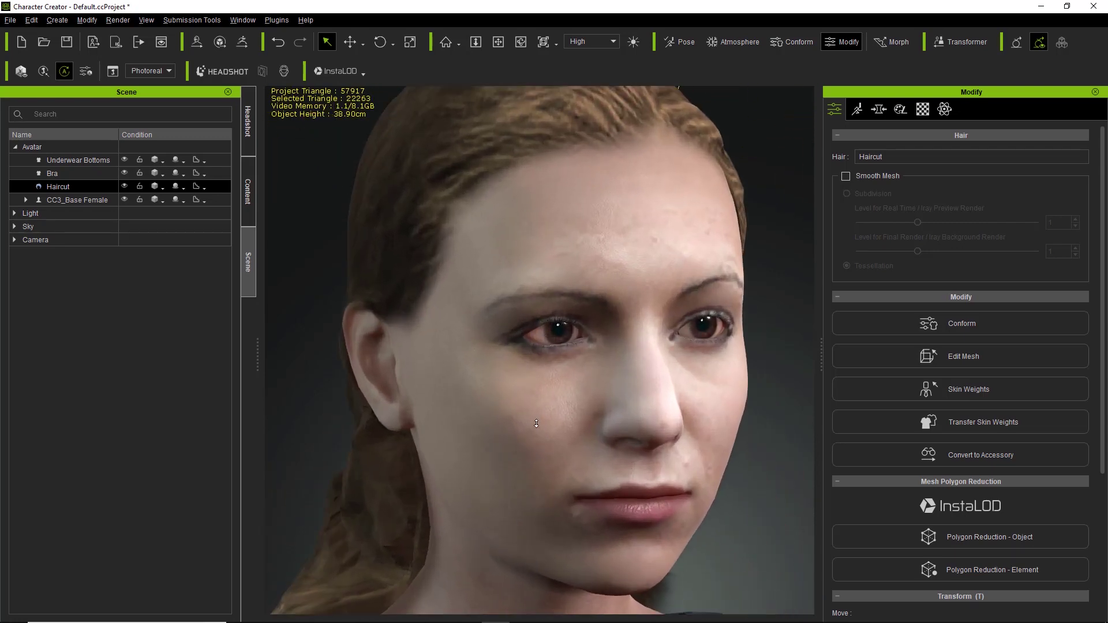
pyautogui.moveTo(536, 423); pyautogui.dragTo(502, 402, button='right')
pyautogui.scroll(-8, 522, 453)
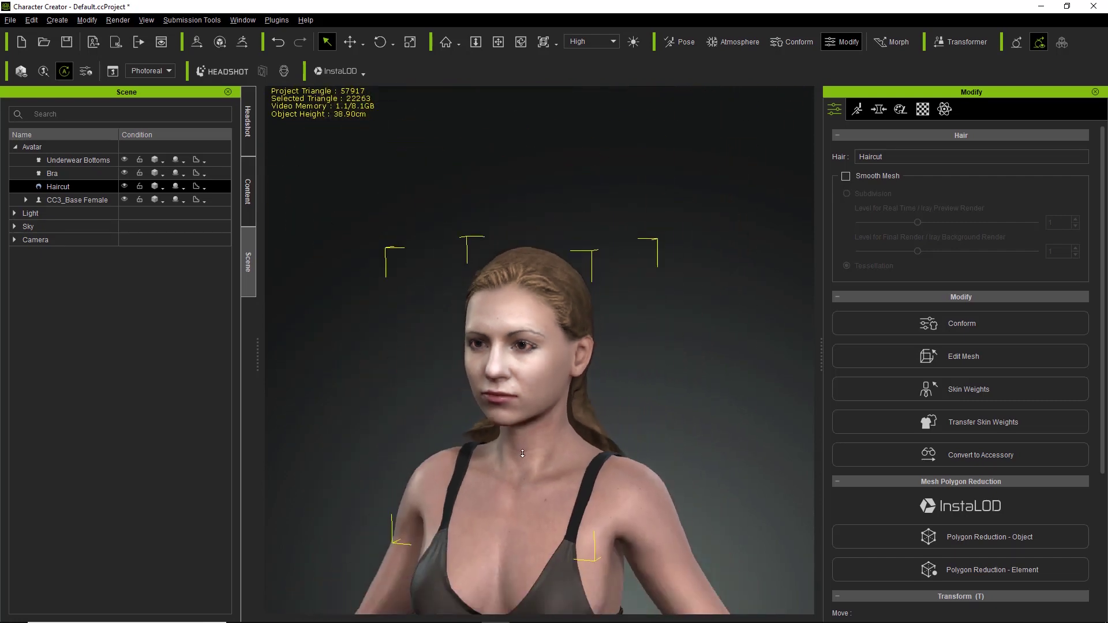
pyautogui.scroll(-2, 522, 453)
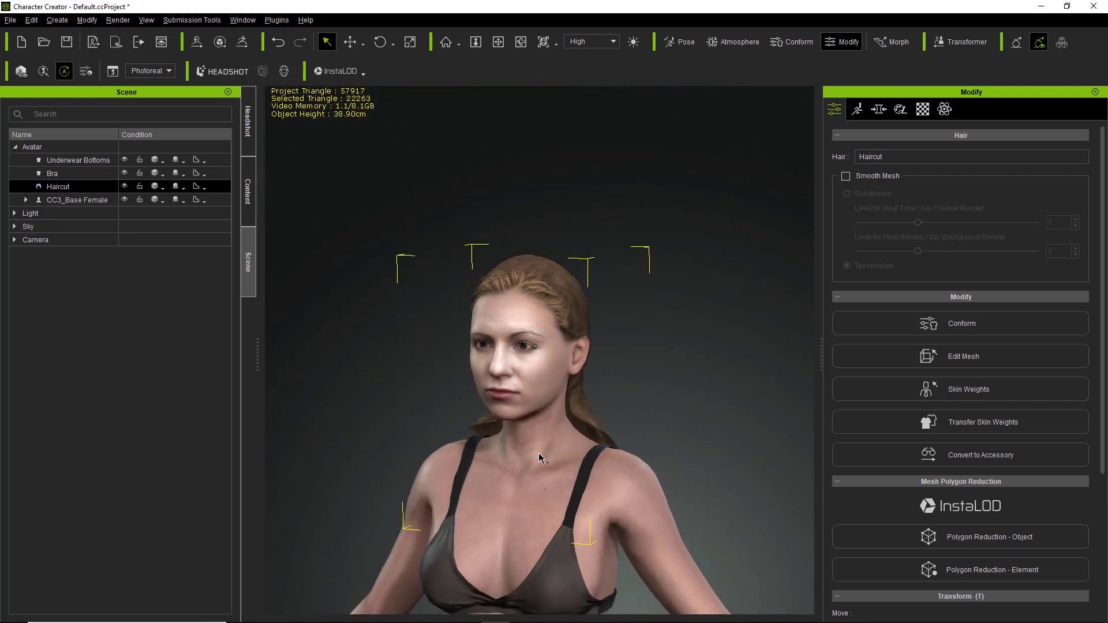
pyautogui.scroll(-5, 539, 454)
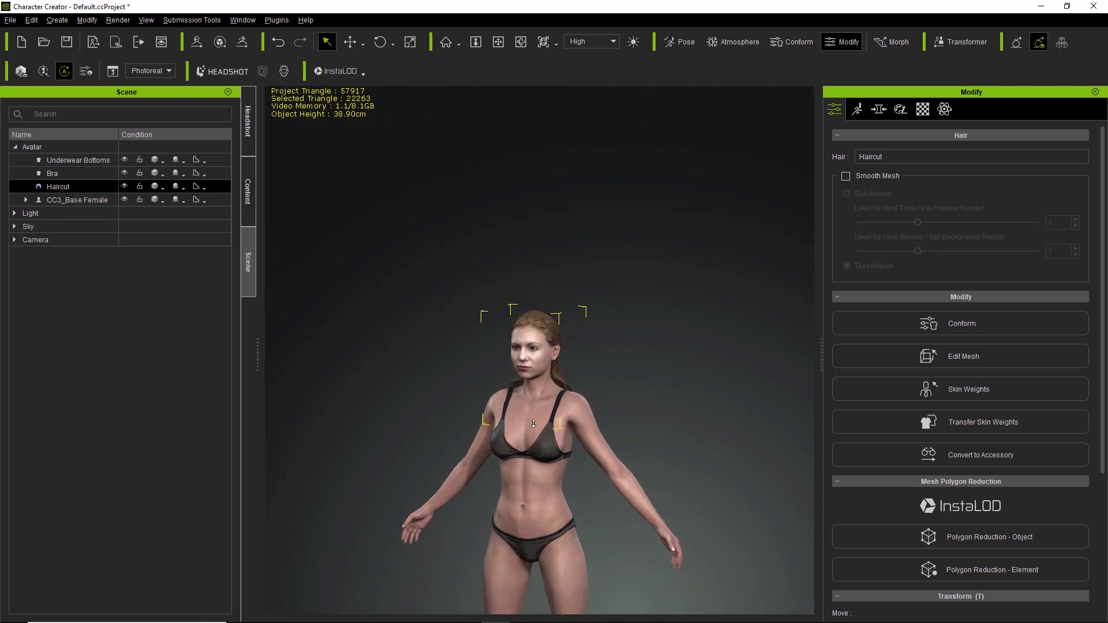
pyautogui.scroll(-5, 533, 424)
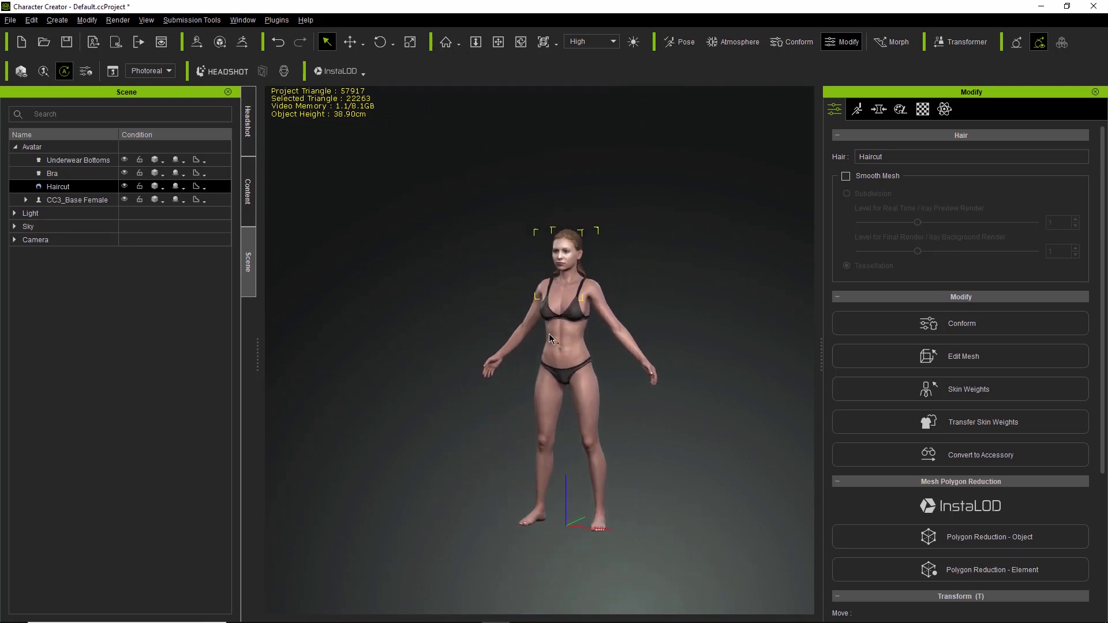
pyautogui.scroll(4, 549, 338)
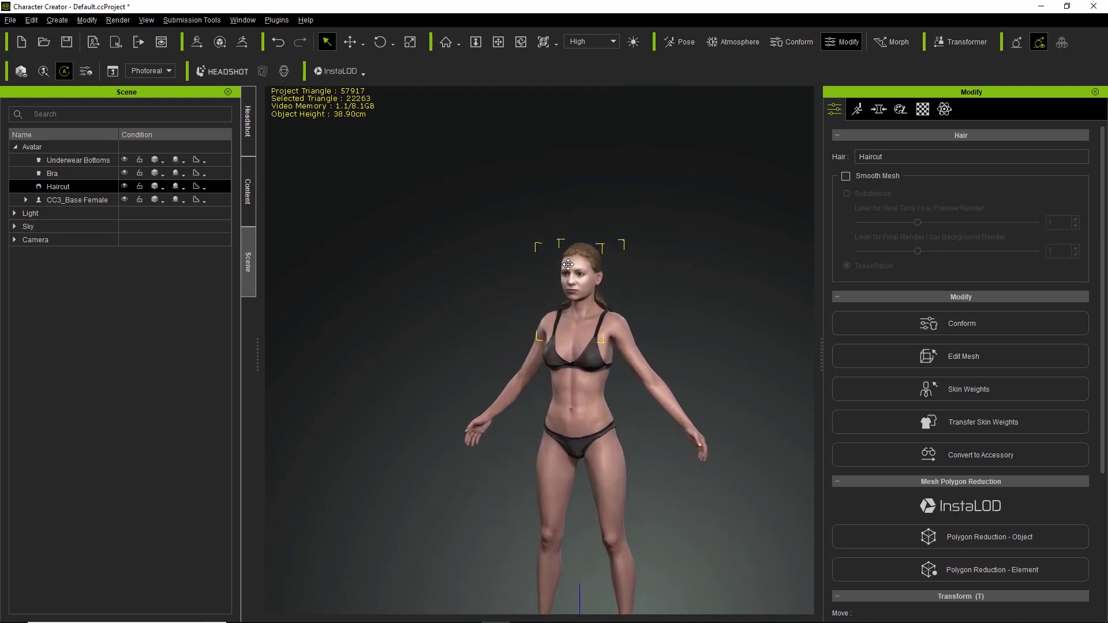
pyautogui.scroll(4, 568, 264)
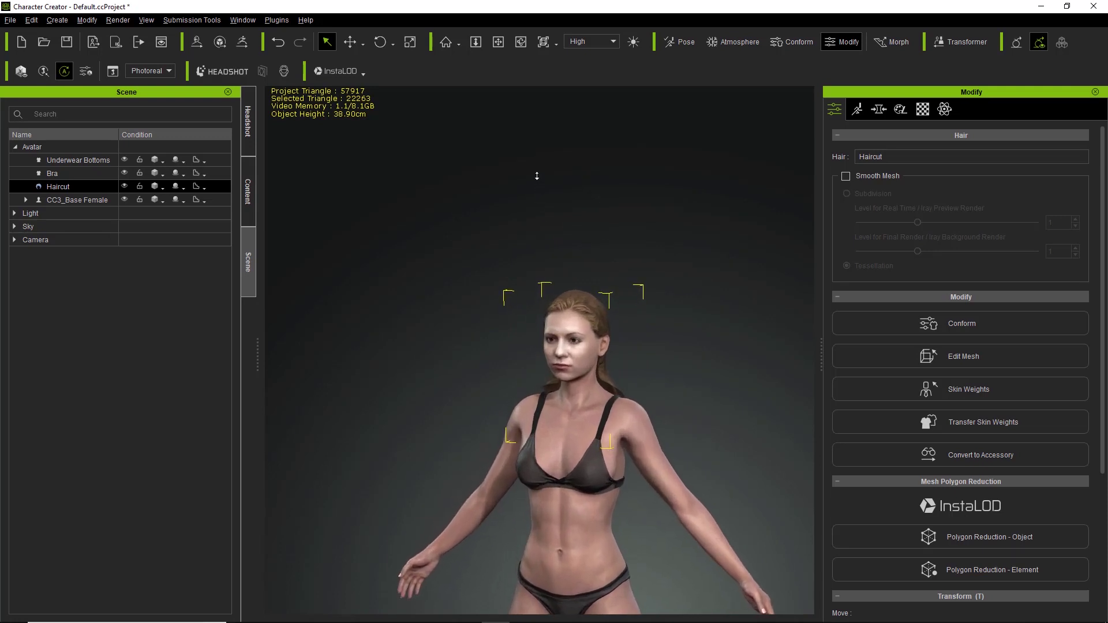
pyautogui.scroll(3, 536, 176)
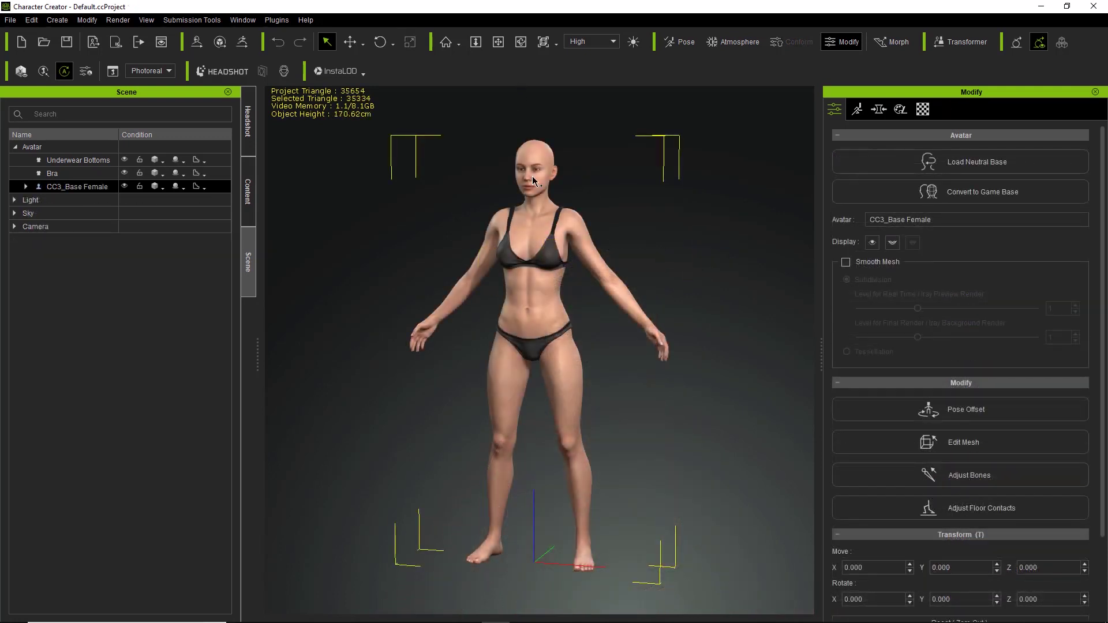
# - Reopen the Headshot panel in PRO mode beside the bald base female
pyautogui.click(247, 123)
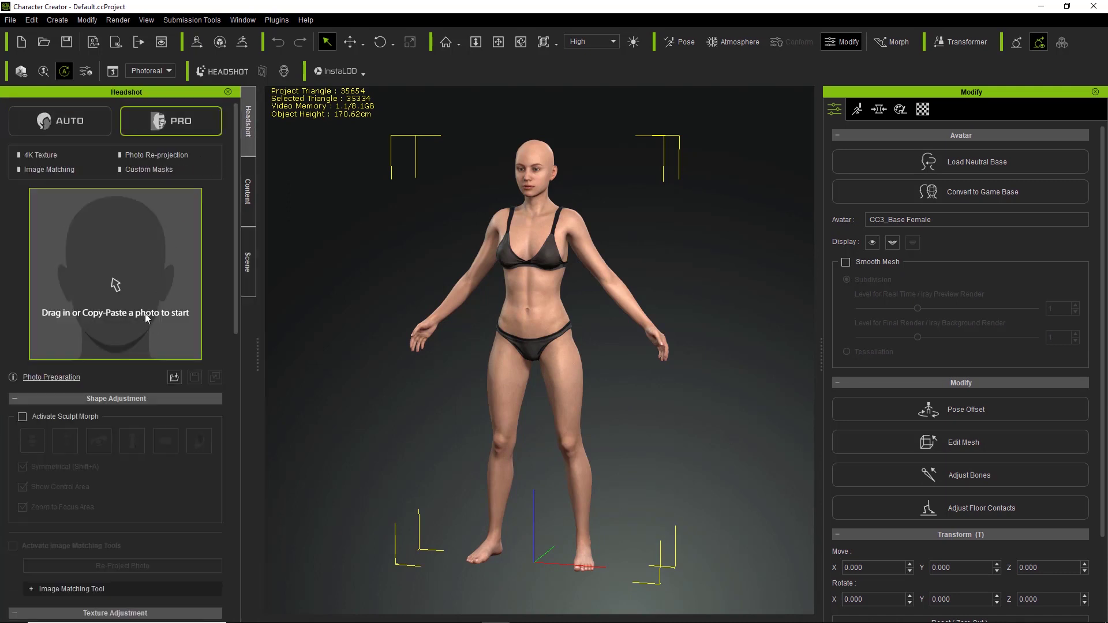
# - Load the shutterstock_22013875 front portrait and generate a Pro head from it
pyautogui.click(146, 284)
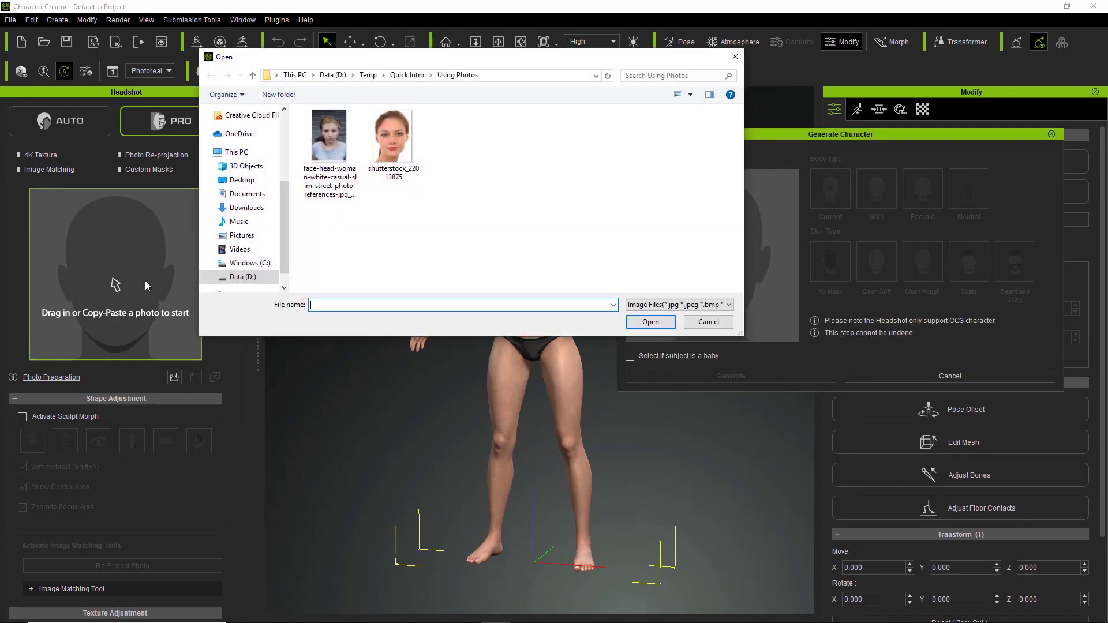
pyautogui.click(396, 142)
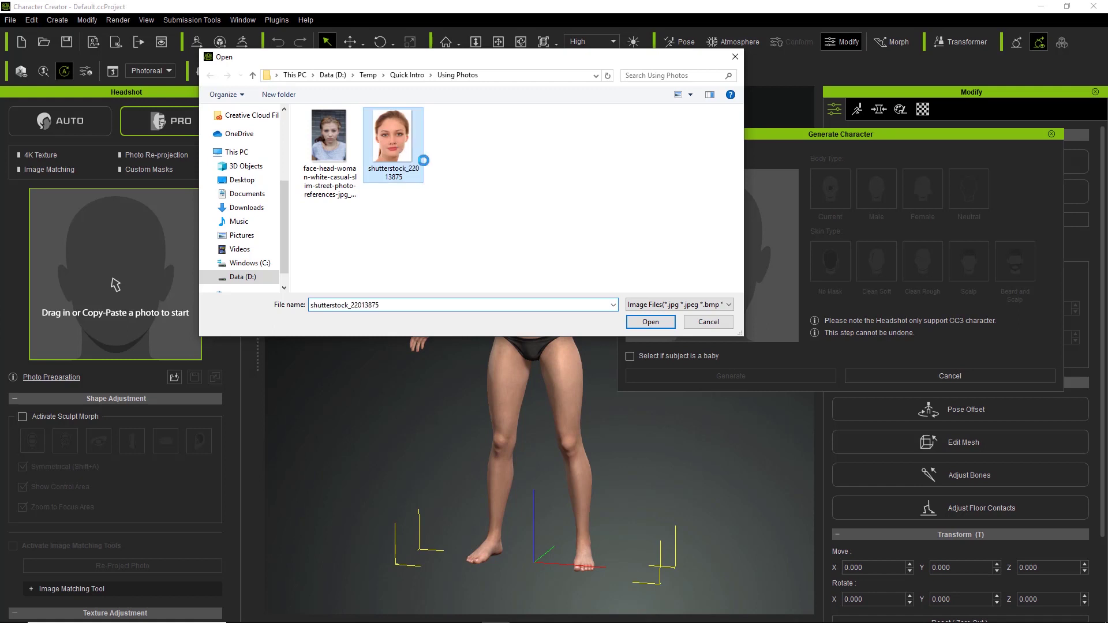
pyautogui.rightClick(366, 142)
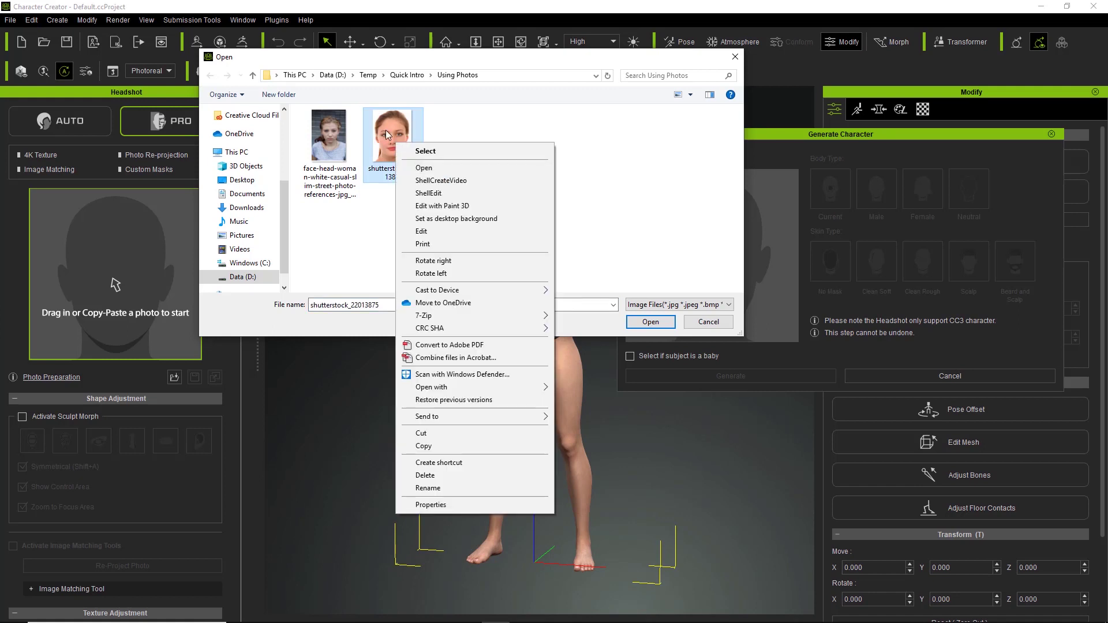
pyautogui.click(385, 154)
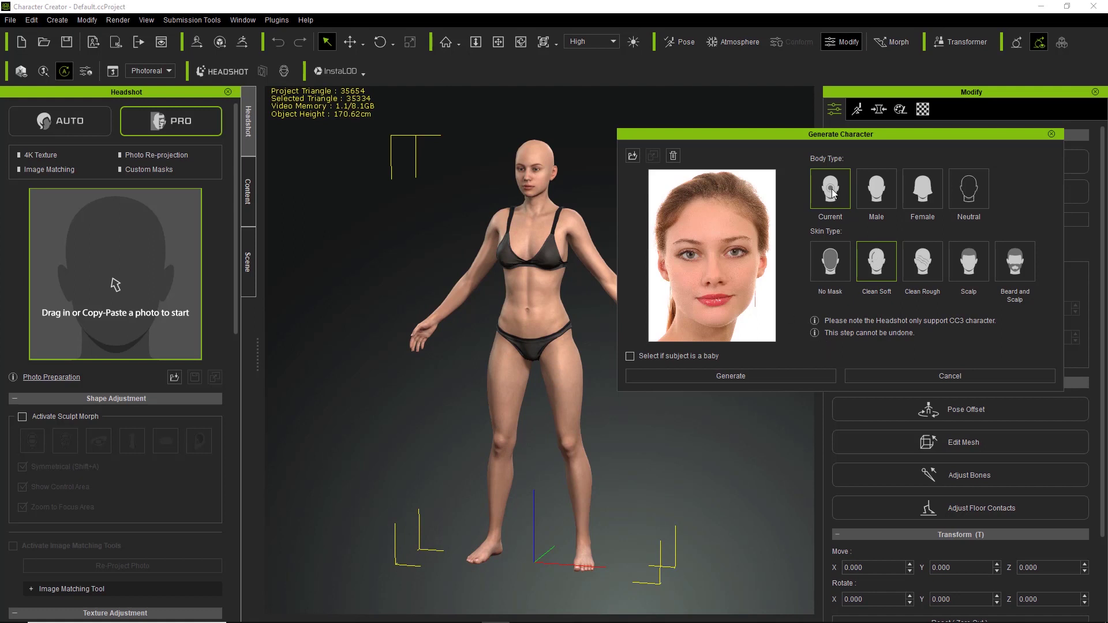
pyautogui.click(743, 377)
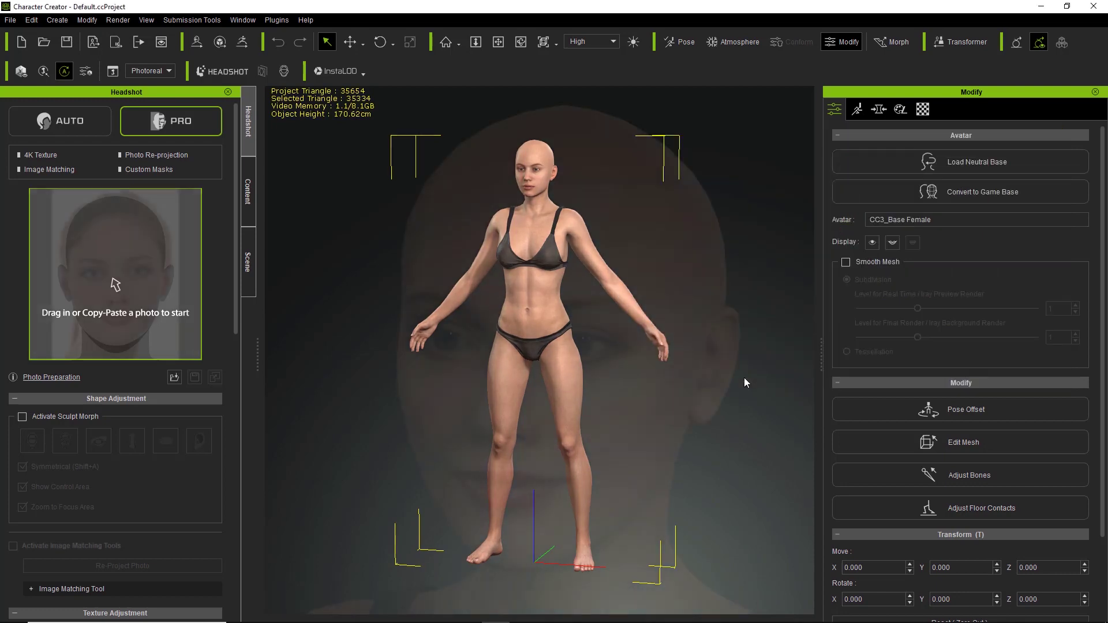
# - Orbit and zoom to inspect the generated face's texture, eyes and lips from side and front
pyautogui.moveTo(495, 442); pyautogui.dragTo(458, 440, button='right')
pyautogui.scroll(3, 458, 441)
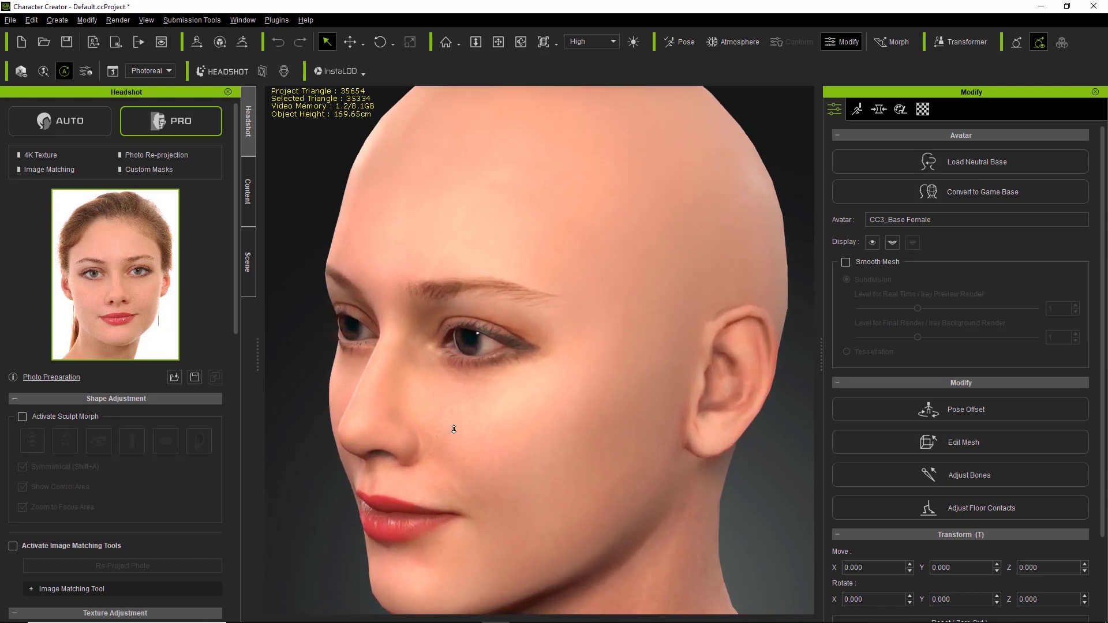
pyautogui.scroll(-1, 470, 446)
pyautogui.scroll(-1, 478, 451)
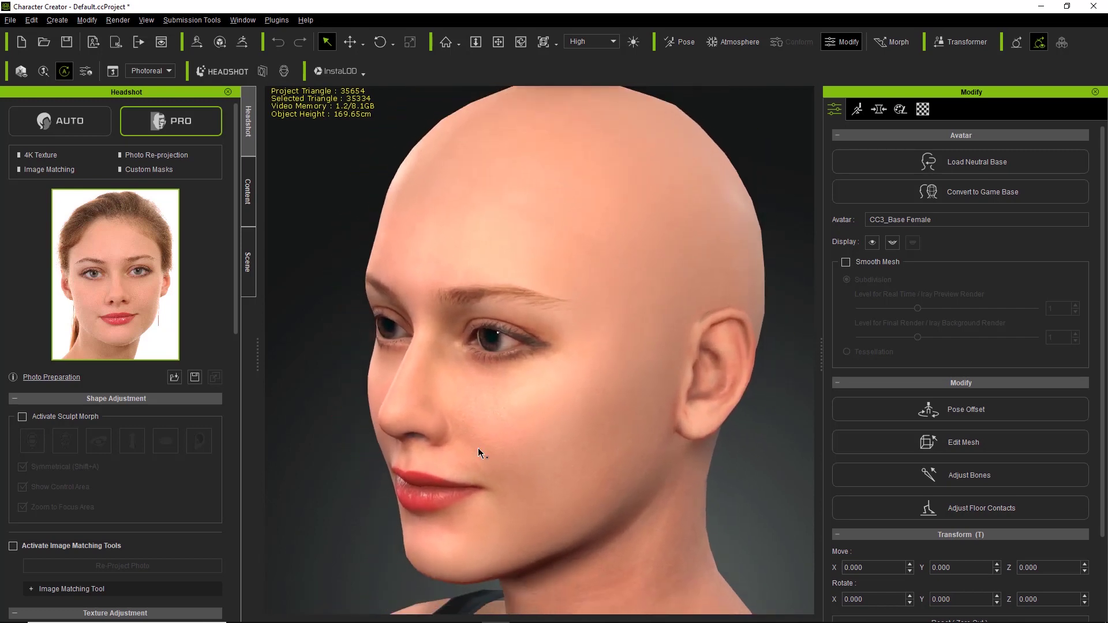
pyautogui.moveTo(444, 456); pyautogui.dragTo(558, 452, button='right')
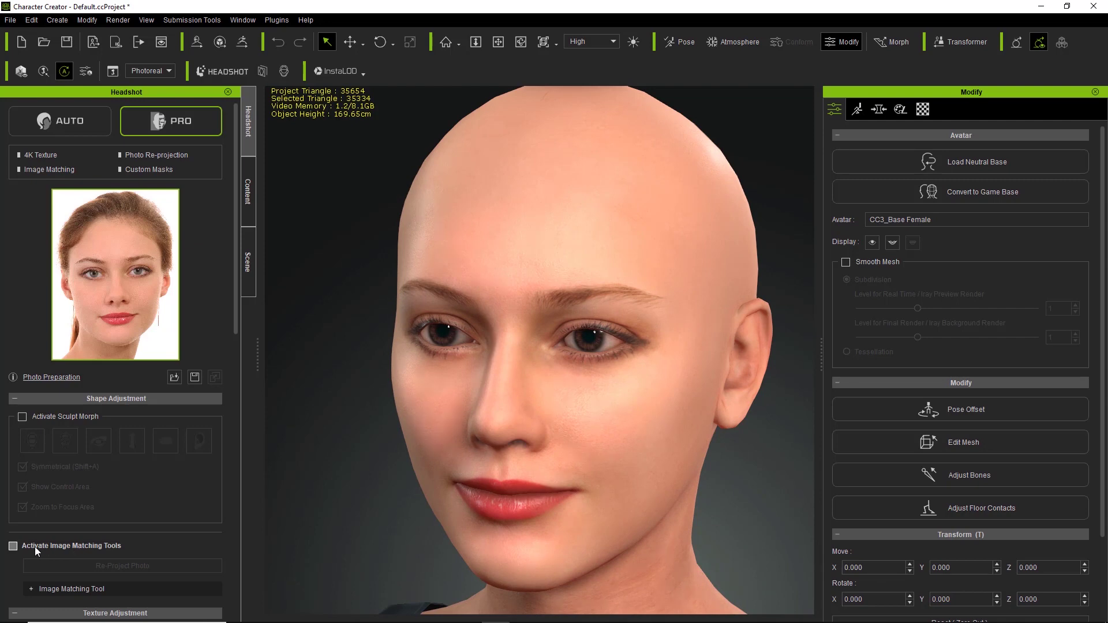
pyautogui.moveTo(236, 282); pyautogui.dragTo(231, 350)
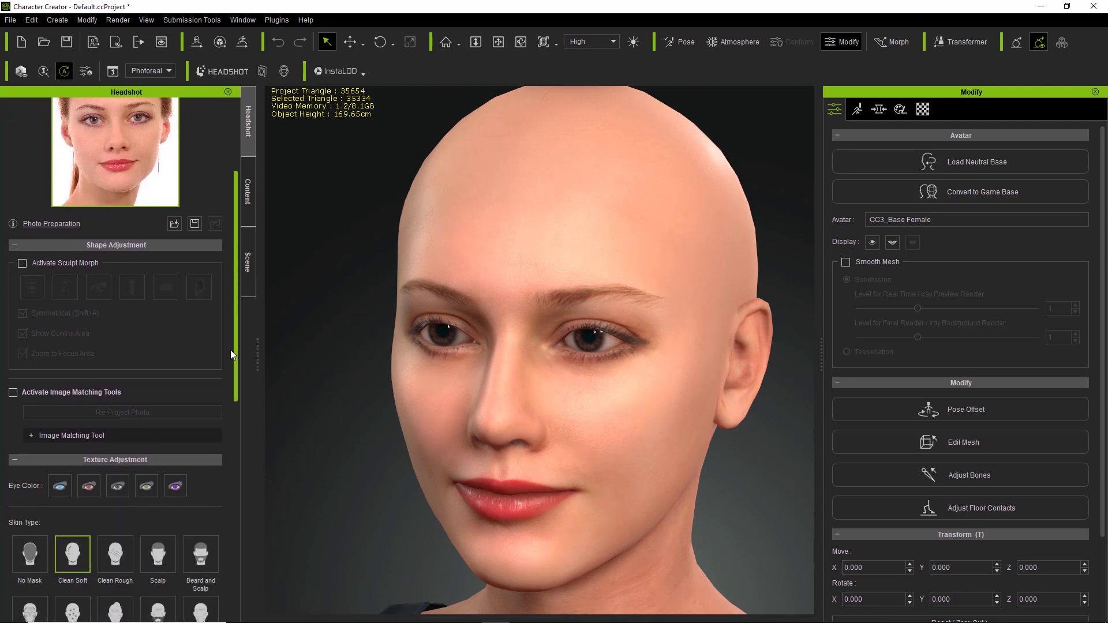
pyautogui.click(102, 439)
pyautogui.scroll(3, 90, 431)
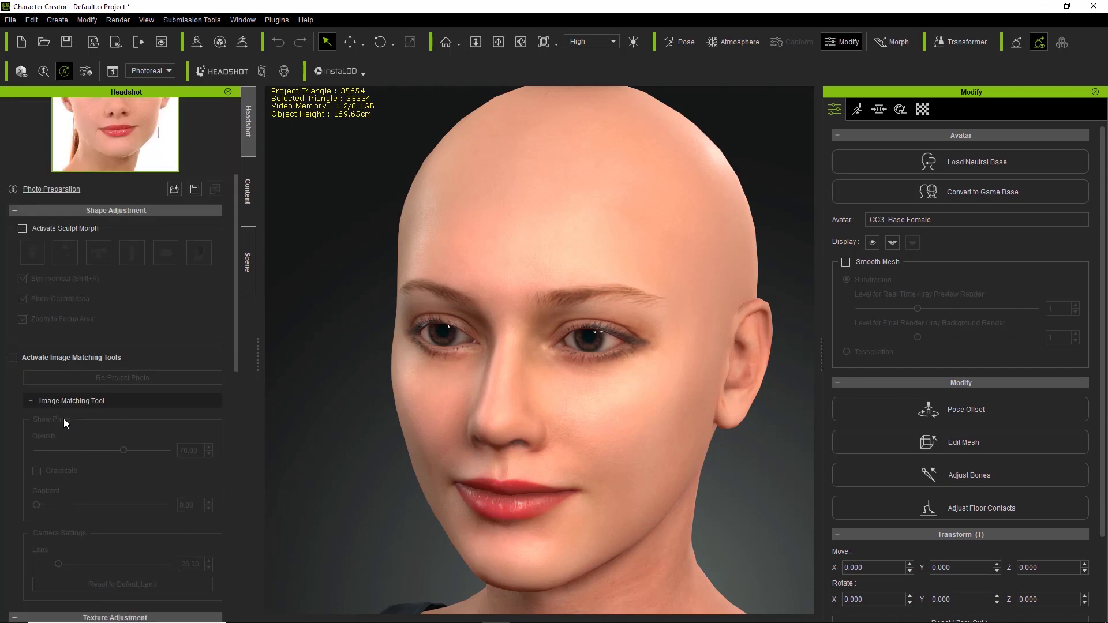
pyautogui.click(64, 402)
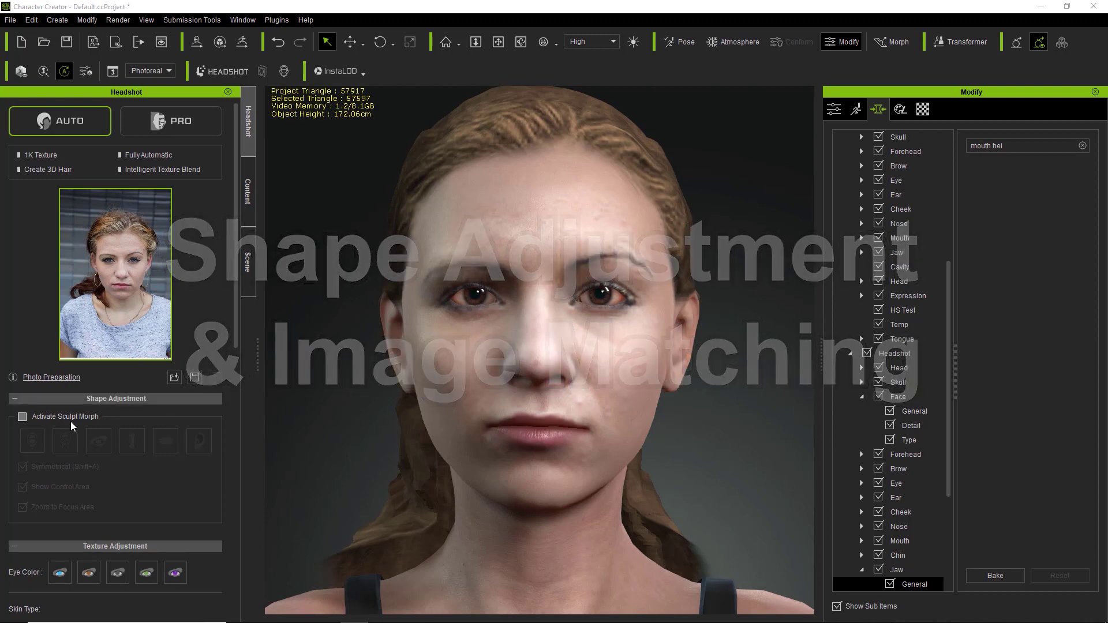
# - Activate Sculpt Morph, narrow the jaw to Jaw Width -62, and set Eye Height 50, Eye Width -11
pyautogui.click(51, 416)
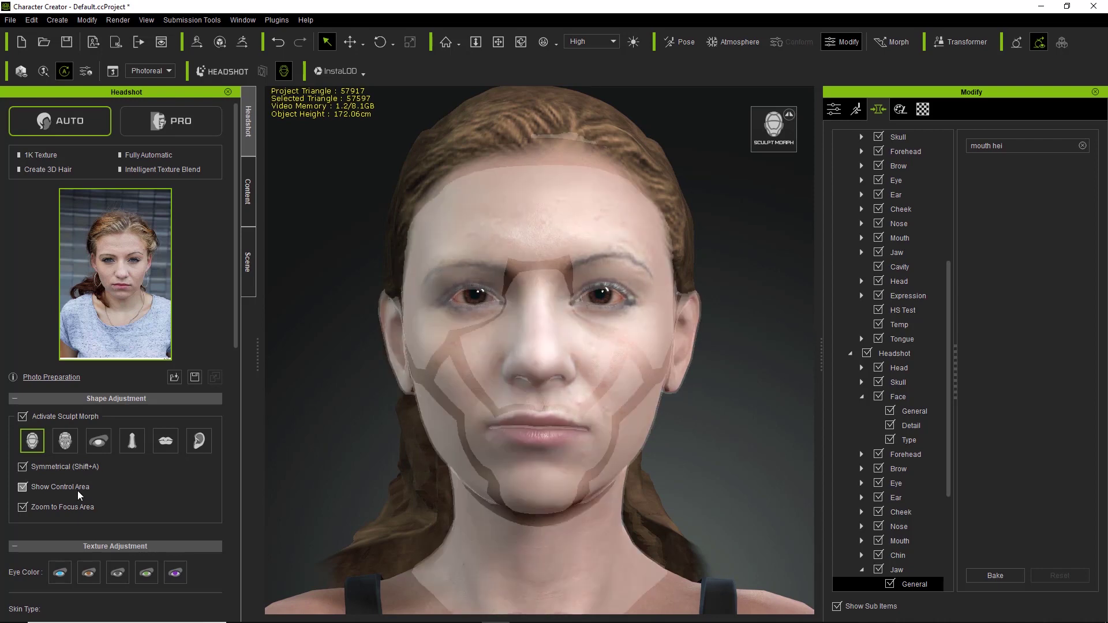
pyautogui.click(77, 489)
pyautogui.click(77, 491)
pyautogui.moveTo(632, 439); pyautogui.dragTo(473, 445)
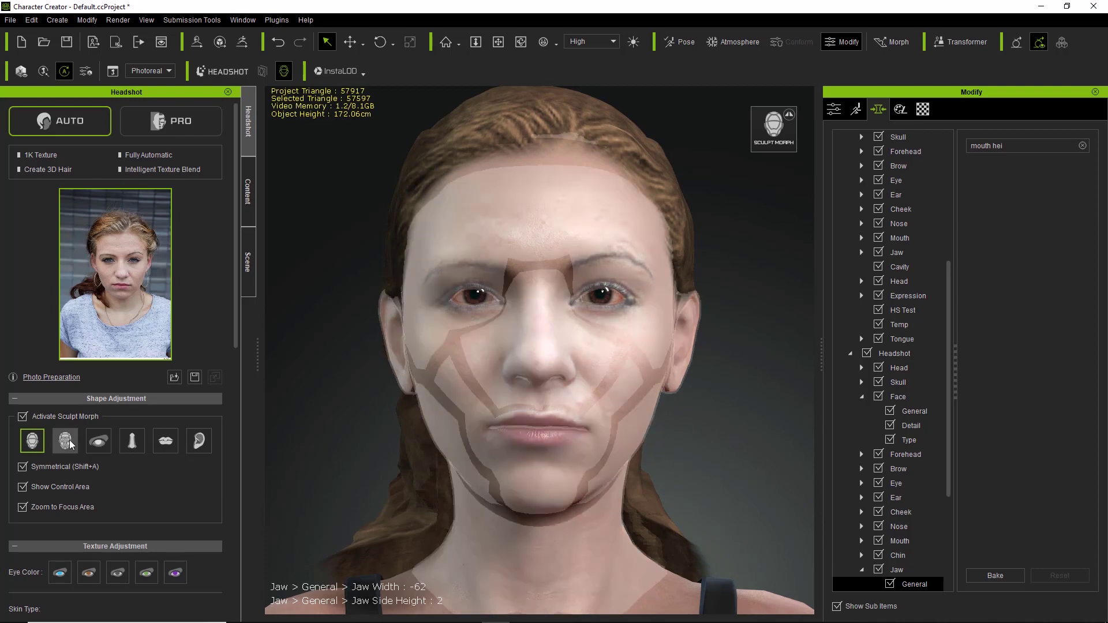
pyautogui.click(71, 442)
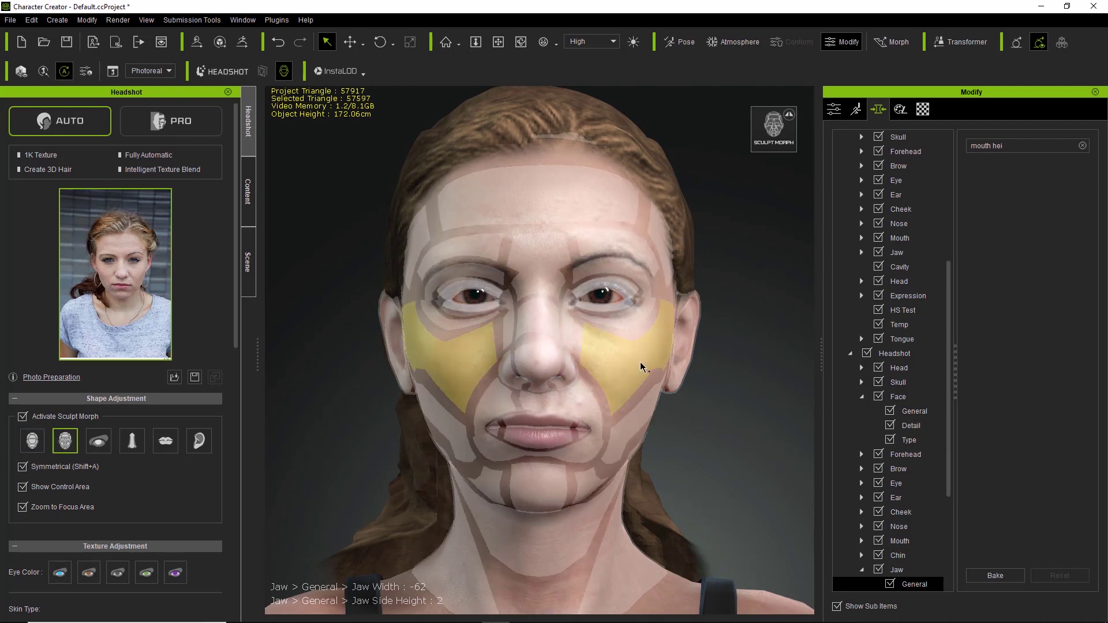
pyautogui.moveTo(632, 254)
pyautogui.mouseDown()
pyautogui.moveTo(696, 238)
pyautogui.moveTo(721, 270)
pyautogui.moveTo(662, 302)
pyautogui.moveTo(663, 333)
pyautogui.mouseUp()
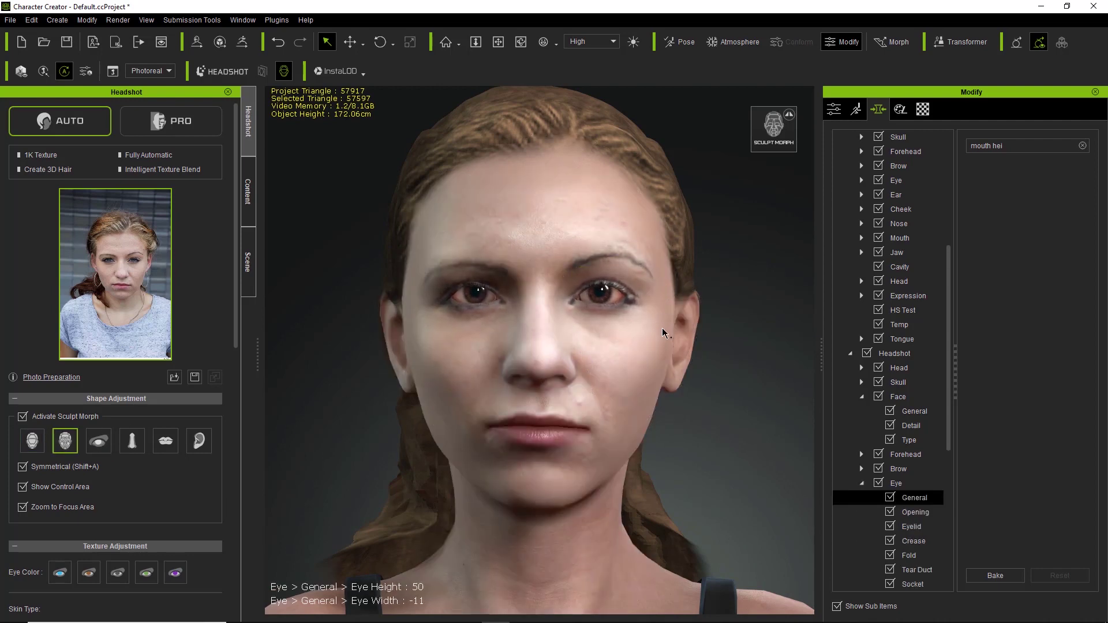
# - Raise the lower eyelids to height 6 and shrink the ear edge to scale -17
pyautogui.click(98, 442)
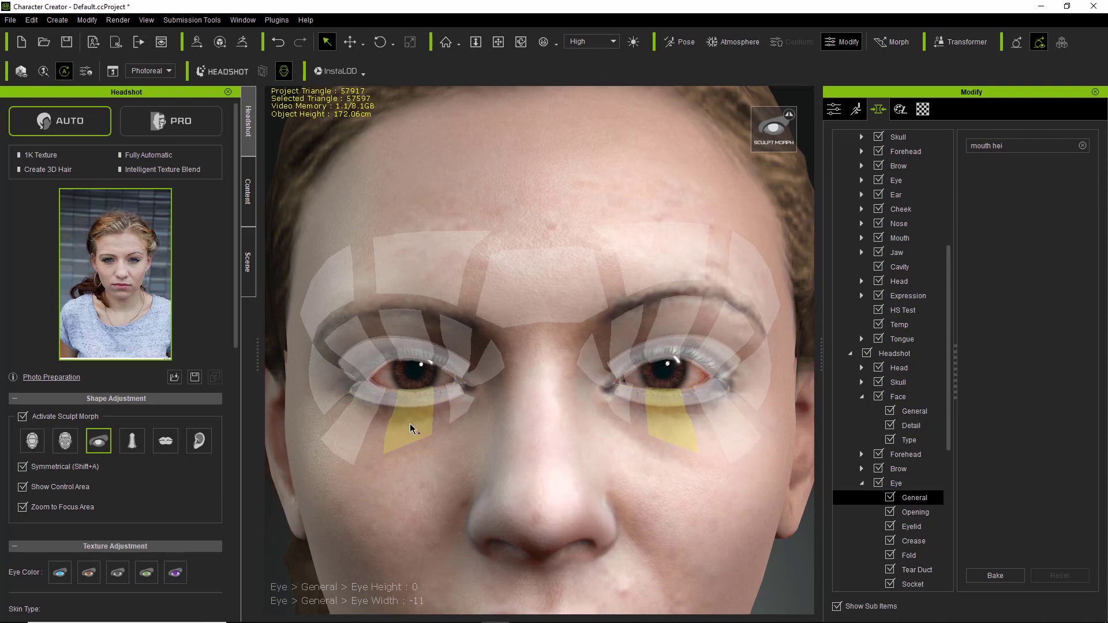
pyautogui.moveTo(410, 427)
pyautogui.mouseDown()
pyautogui.moveTo(400, 490)
pyautogui.moveTo(400, 445)
pyautogui.mouseUp()
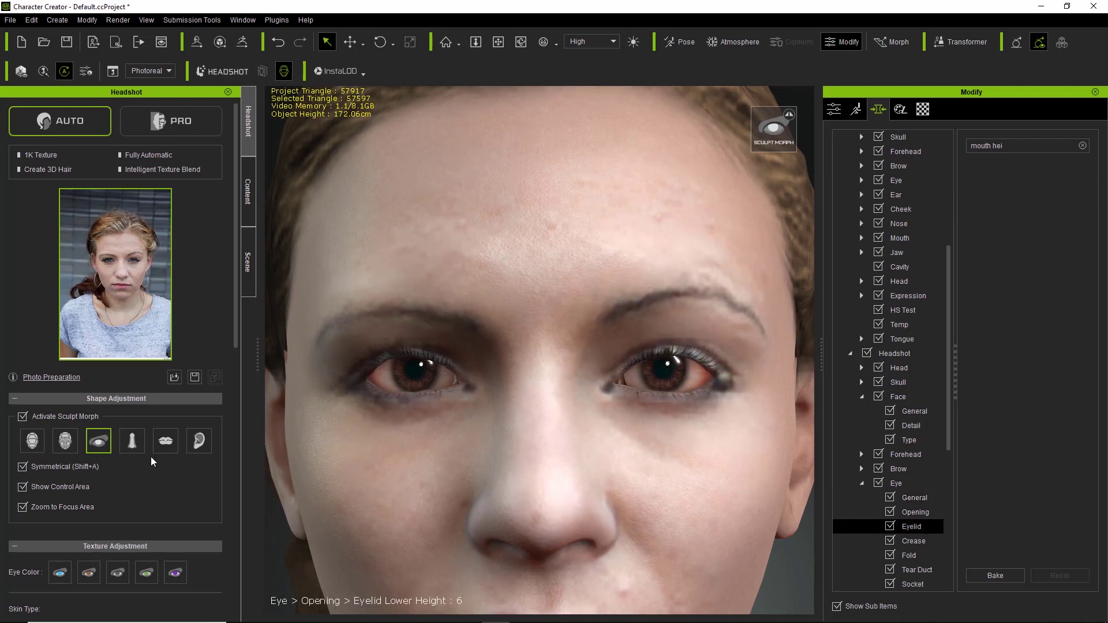
pyautogui.click(133, 443)
pyautogui.click(165, 443)
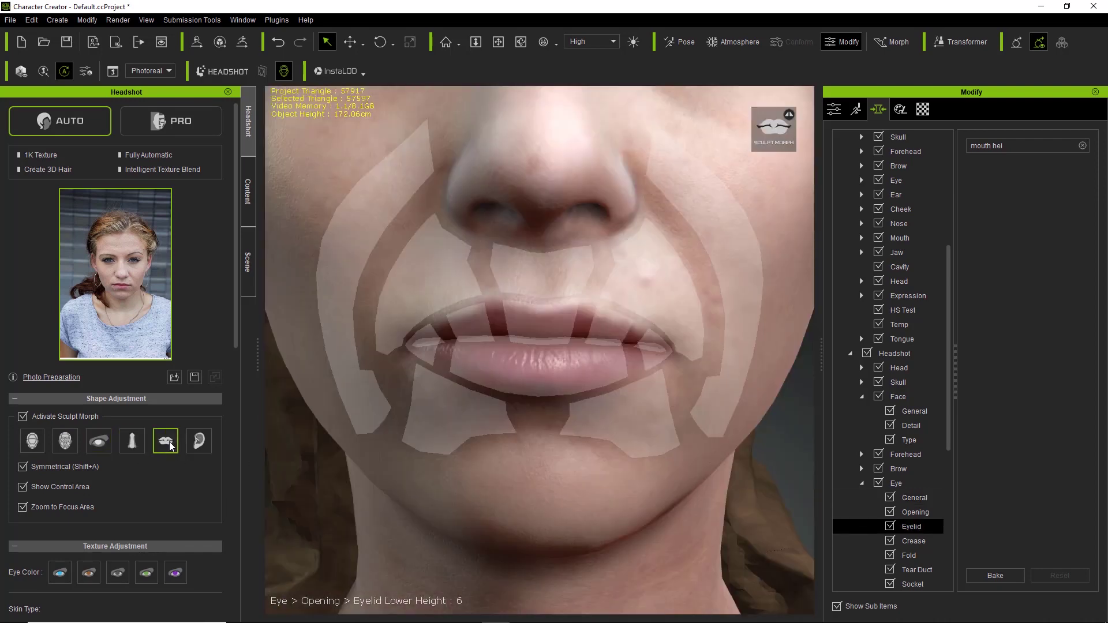
pyautogui.click(204, 447)
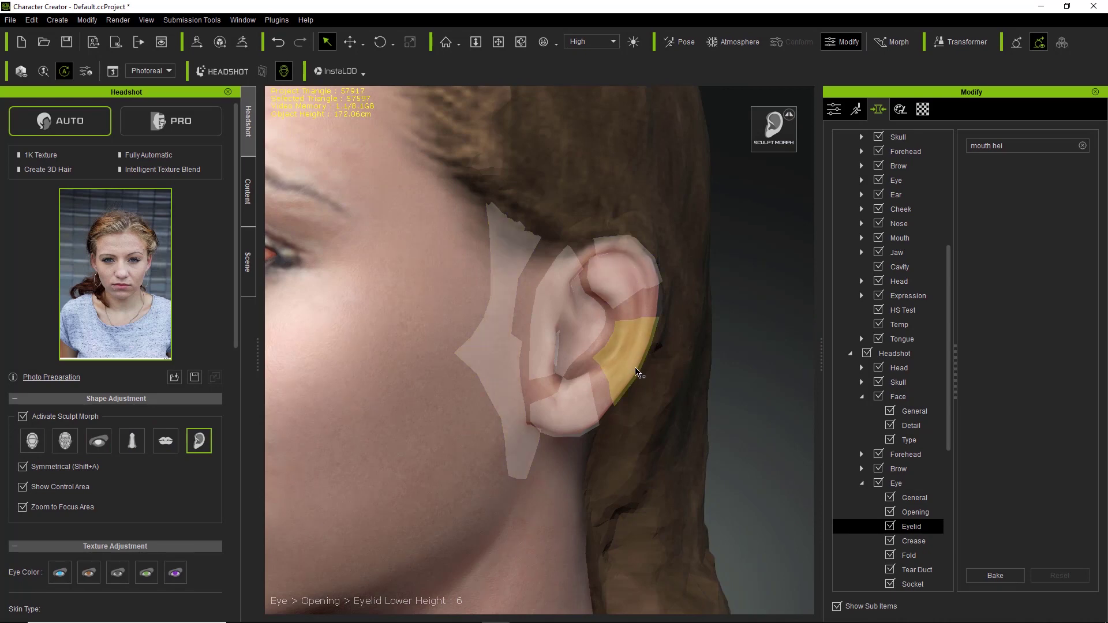
pyautogui.moveTo(657, 375); pyautogui.dragTo(650, 388)
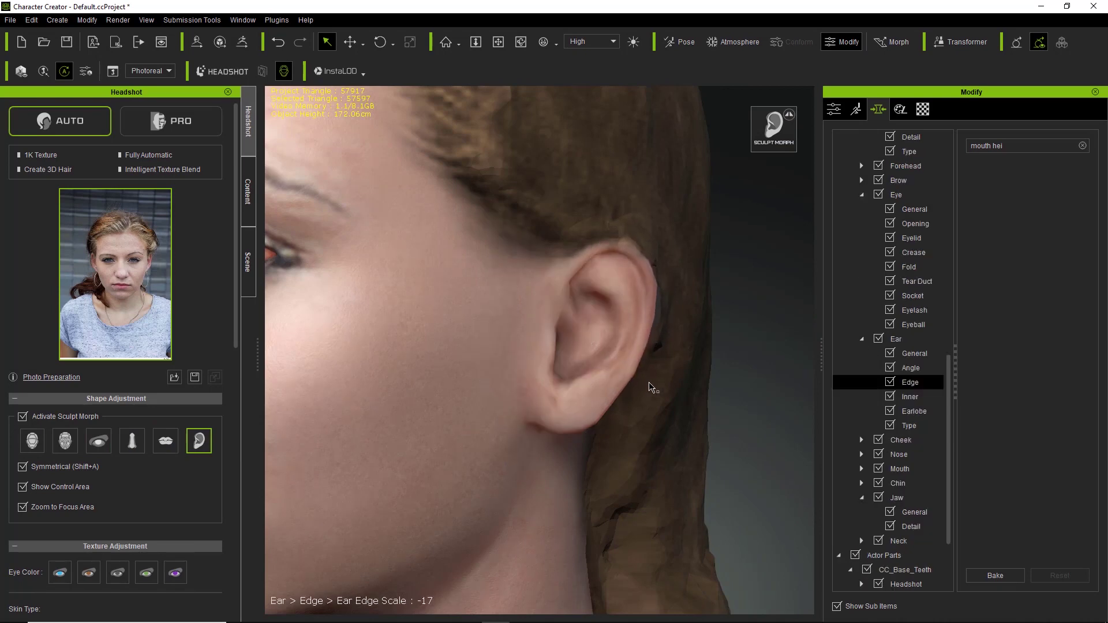
# - Fill out the lower lip to Lip Lower Scale 40 with Curve 2
pyautogui.click(586, 381)
pyautogui.click(166, 441)
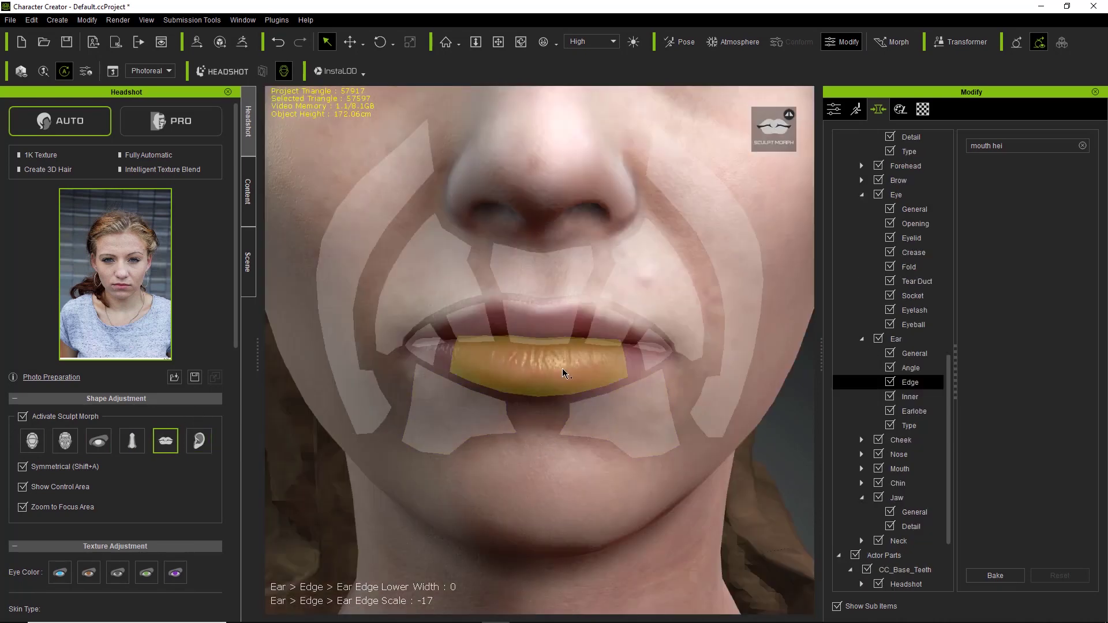
pyautogui.moveTo(563, 373); pyautogui.dragTo(277, 378)
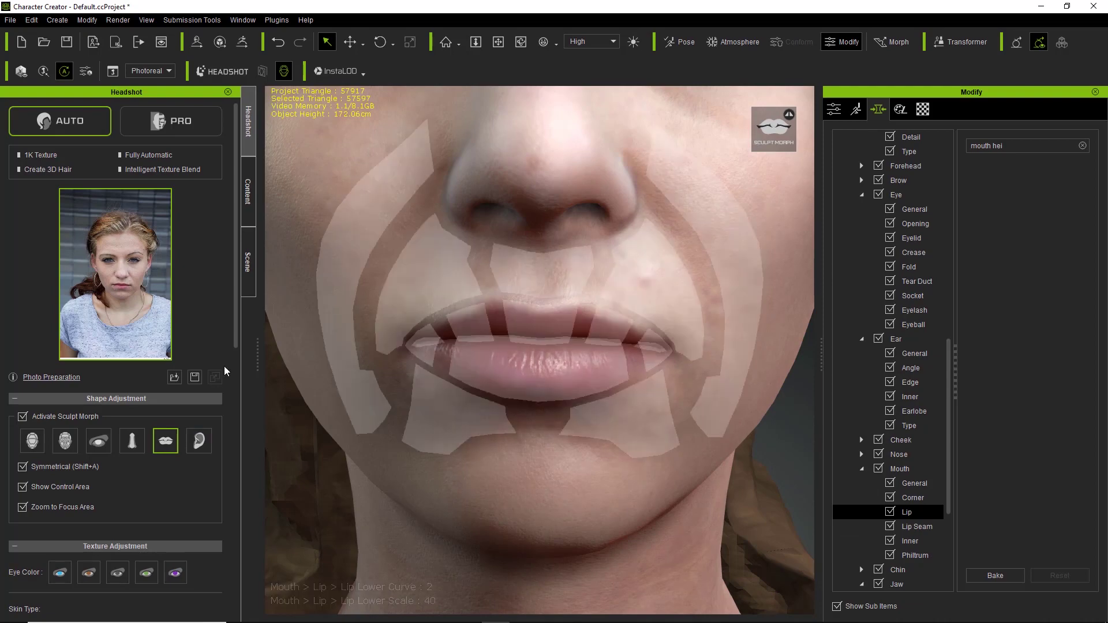